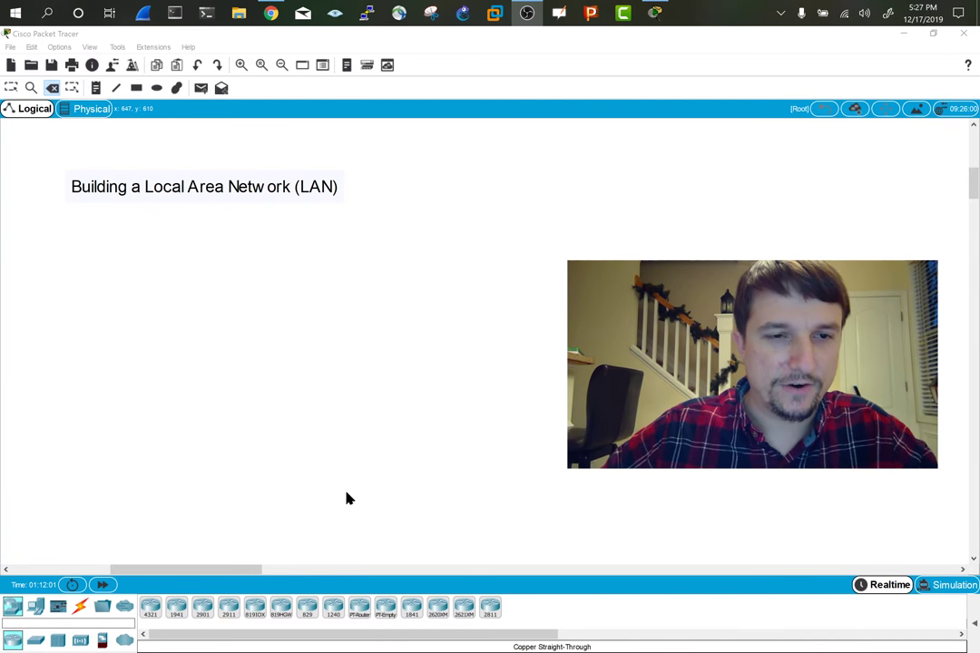
# Step: Place a 2960-24TT switch (Switch2) on the workspace
pyautogui.click(115, 622)
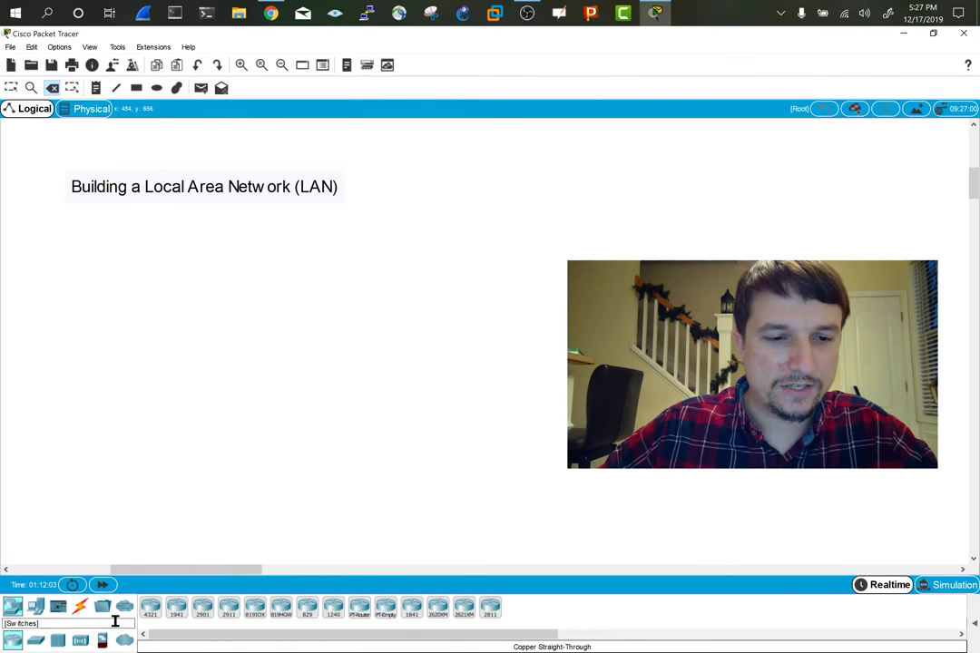
pyautogui.click(35, 641)
pyautogui.moveTo(153, 613); pyautogui.dragTo(192, 399)
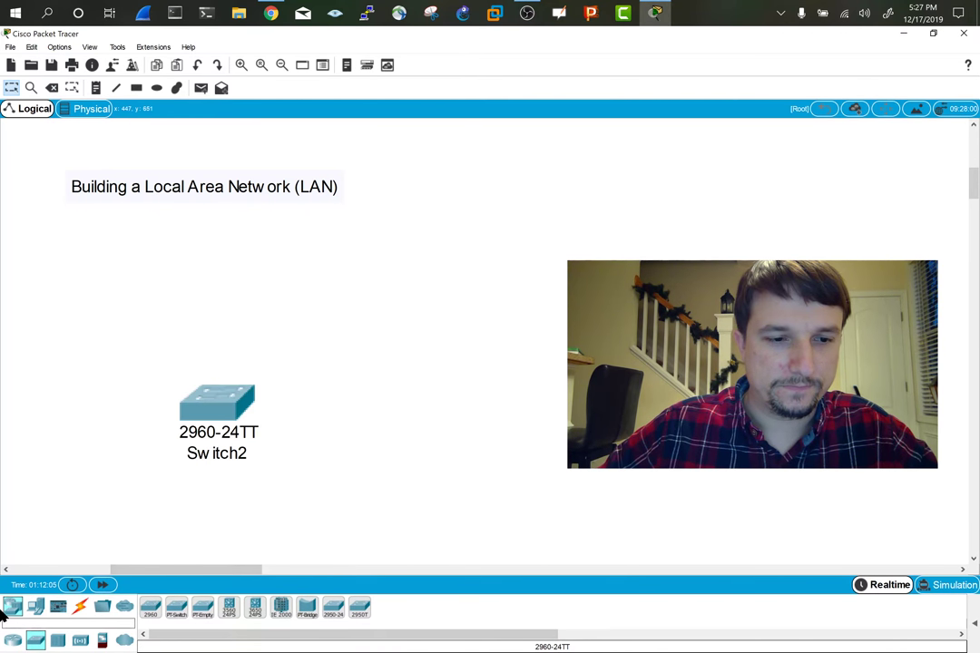
# Step: Add two generic PCs, PC4 and PC5, below the switch
pyautogui.click(37, 609)
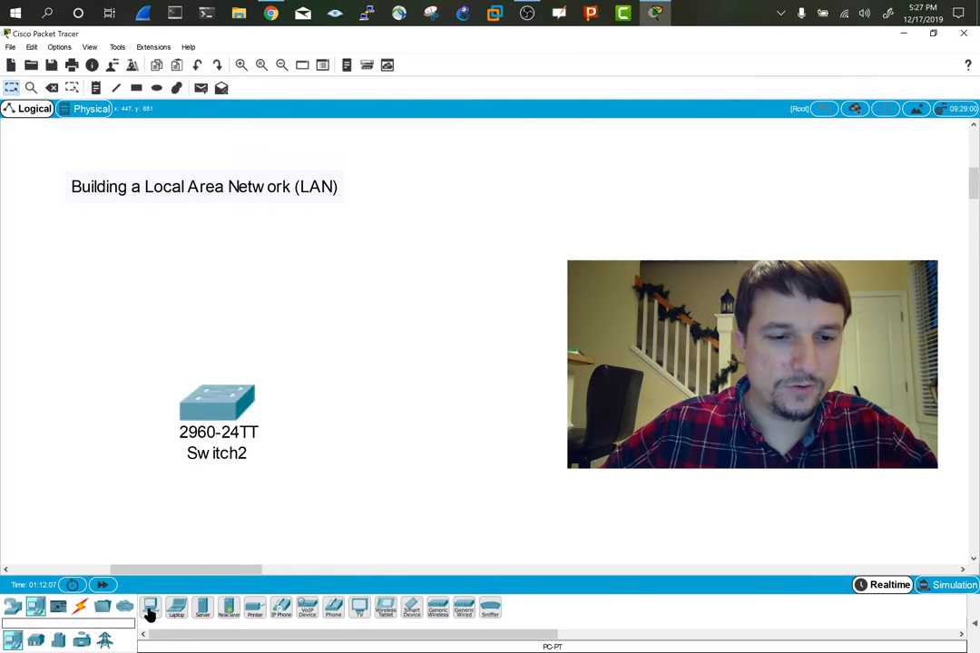
pyautogui.click(152, 520)
pyautogui.click(150, 606)
pyautogui.click(237, 532)
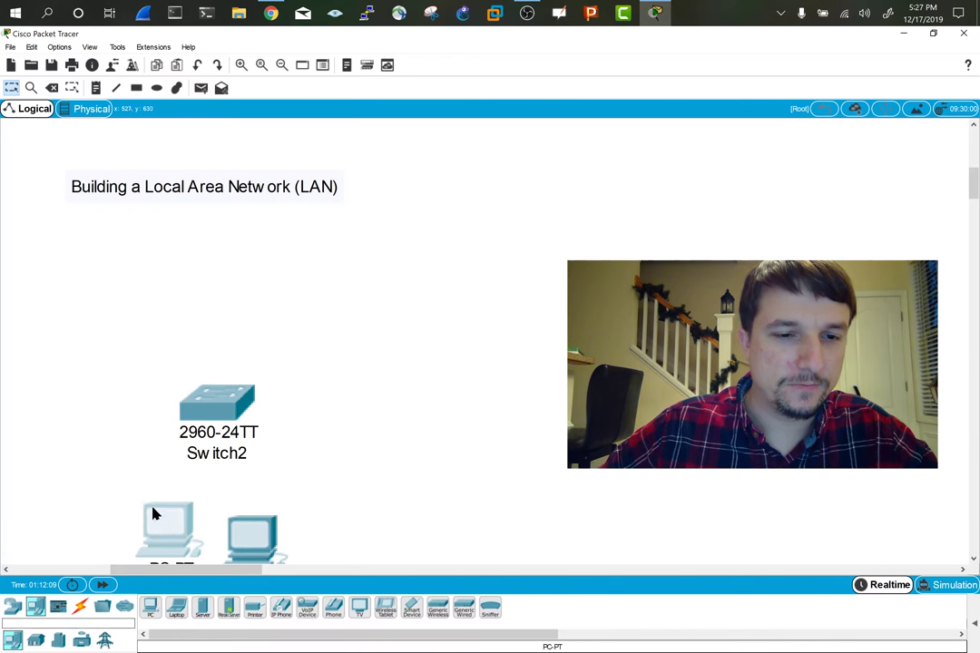
# Step: Arrange PC4 and PC5 level beneath Switch2, moving the switch up slightly
pyautogui.moveTo(152, 514); pyautogui.dragTo(132, 491)
pyautogui.moveTo(257, 529); pyautogui.dragTo(329, 520)
pyautogui.moveTo(152, 516); pyautogui.dragTo(138, 505)
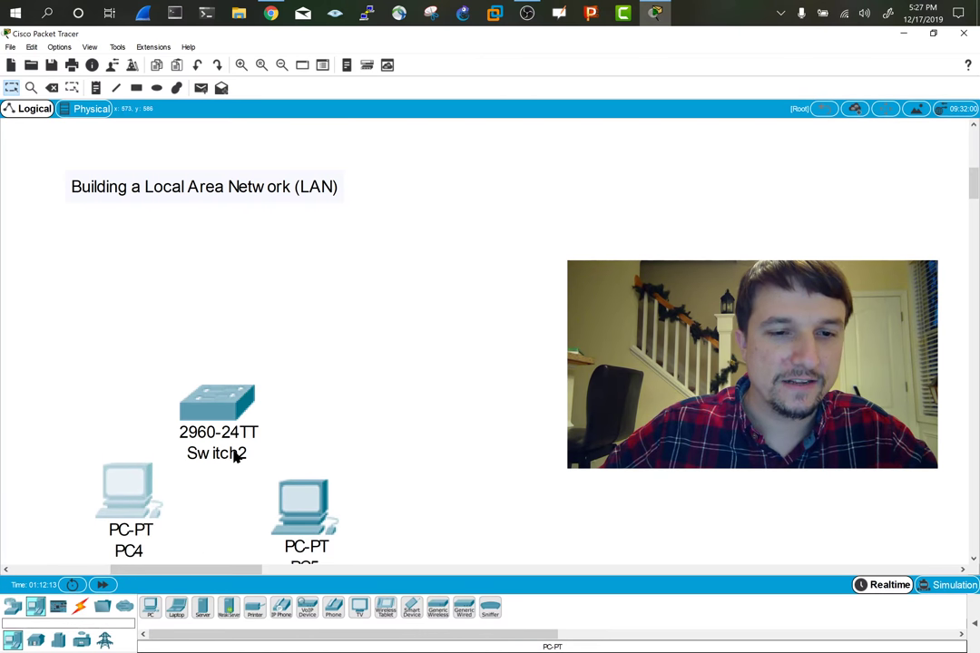
pyautogui.moveTo(245, 407); pyautogui.dragTo(254, 372)
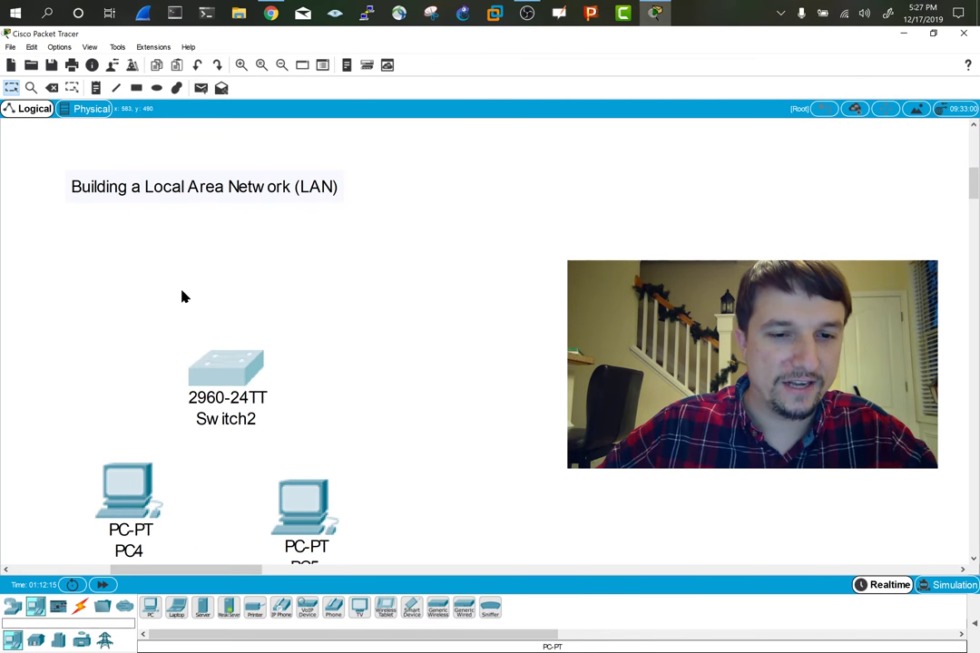
pyautogui.moveTo(302, 525); pyautogui.dragTo(297, 510)
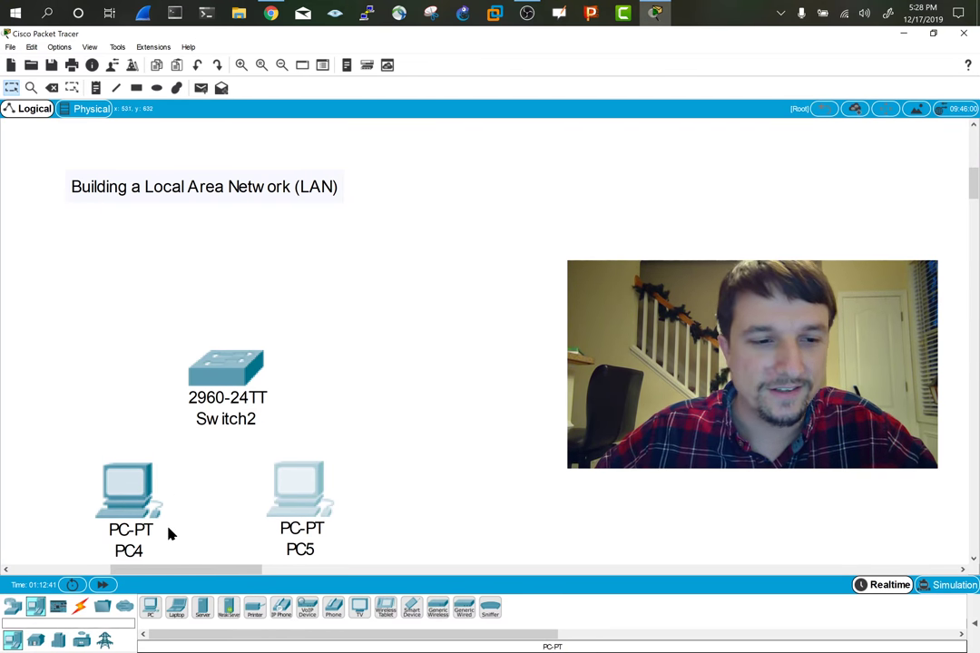
# Step: Run a copper straight-through cable from PC4 FastEthernet0 to Switch2 FastEthernet0/1
pyautogui.click(80, 607)
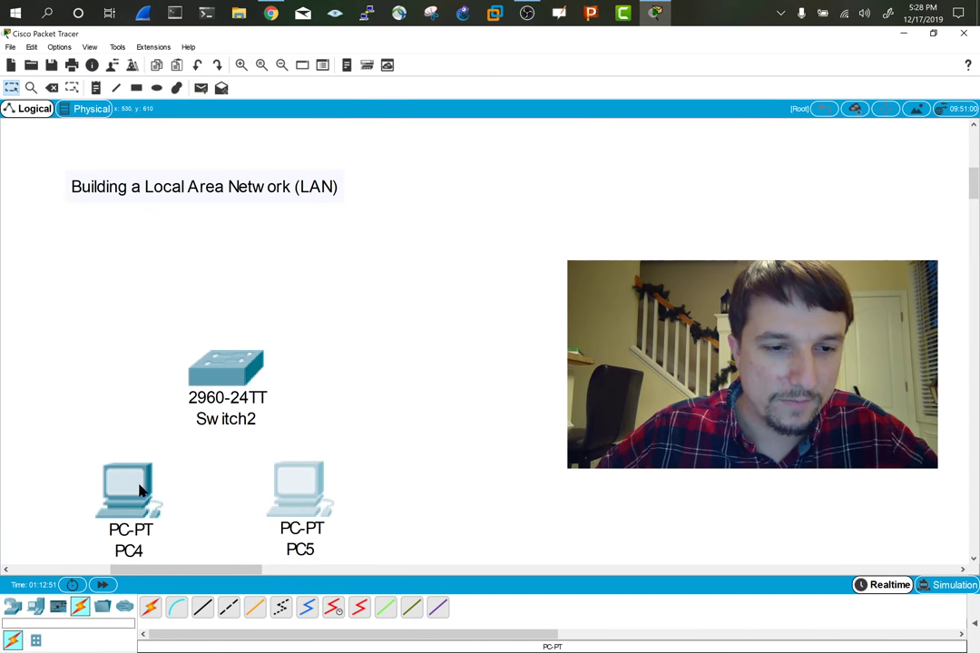
pyautogui.moveTo(150, 494)
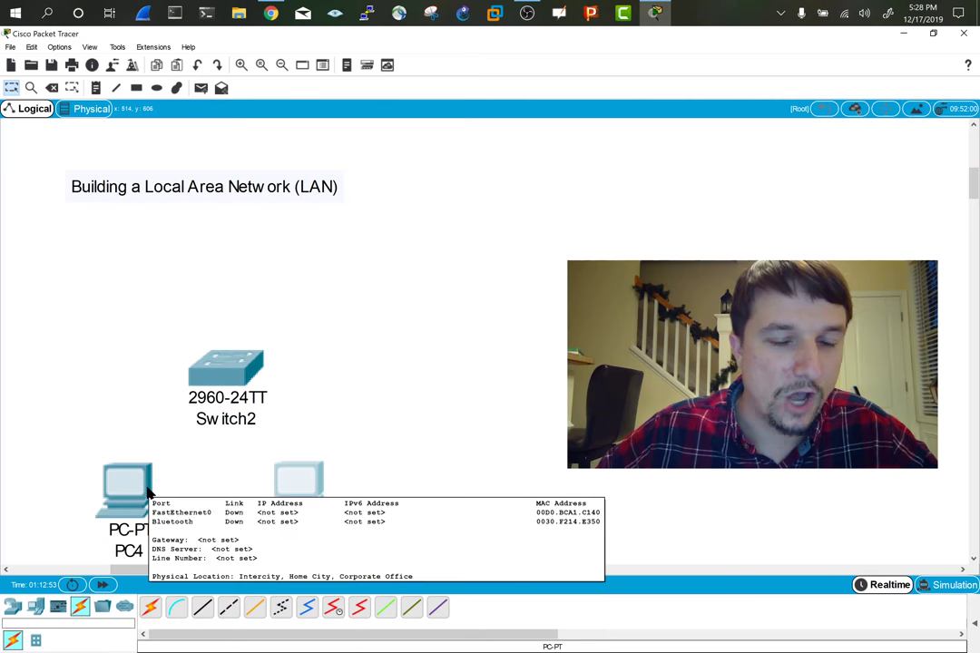
pyautogui.click(203, 607)
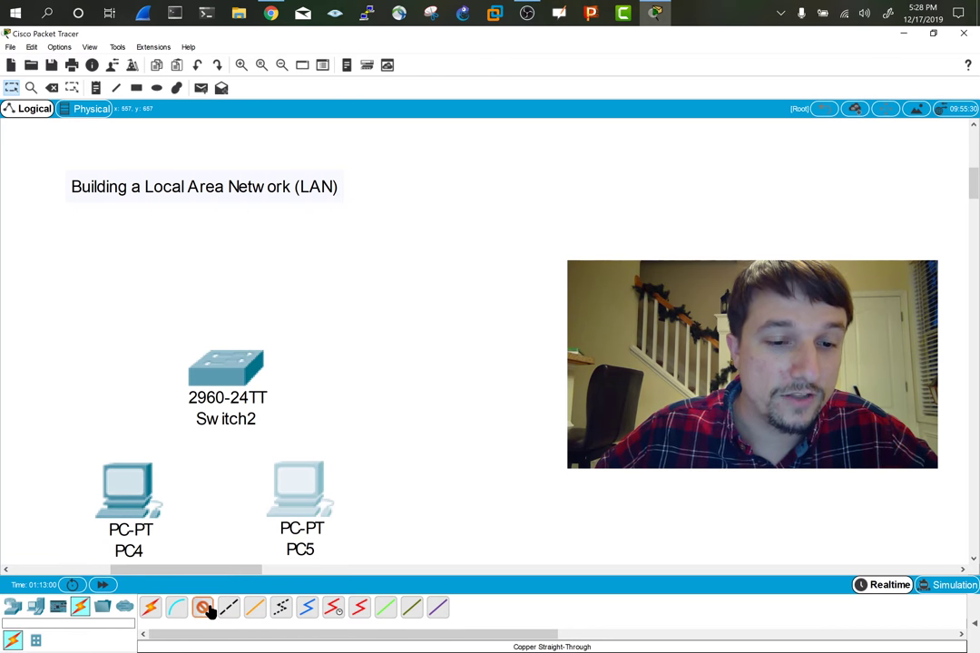
pyautogui.click(126, 496)
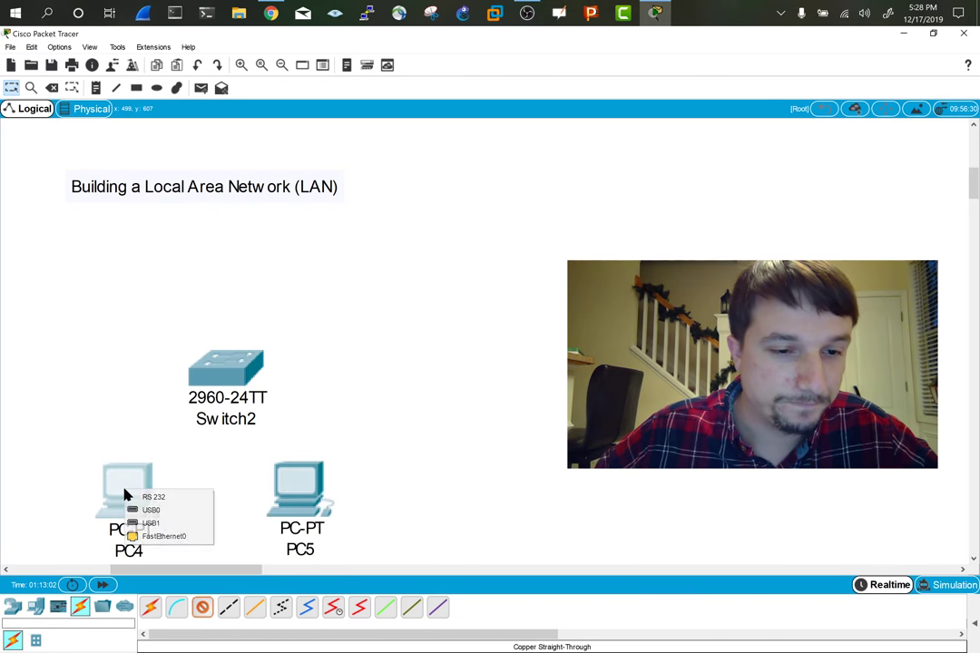
pyautogui.click(164, 538)
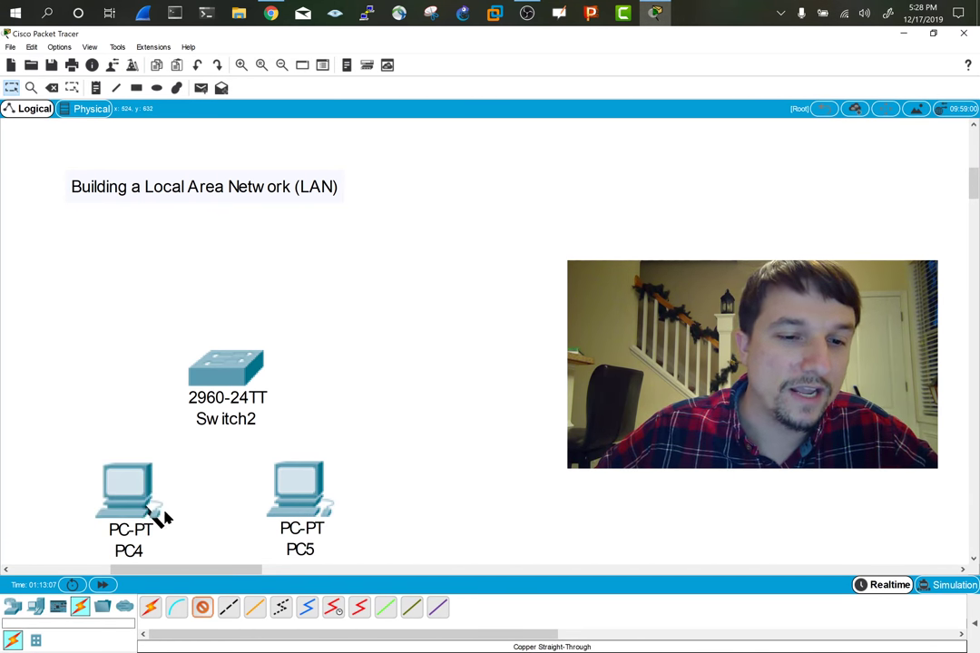
pyautogui.click(218, 379)
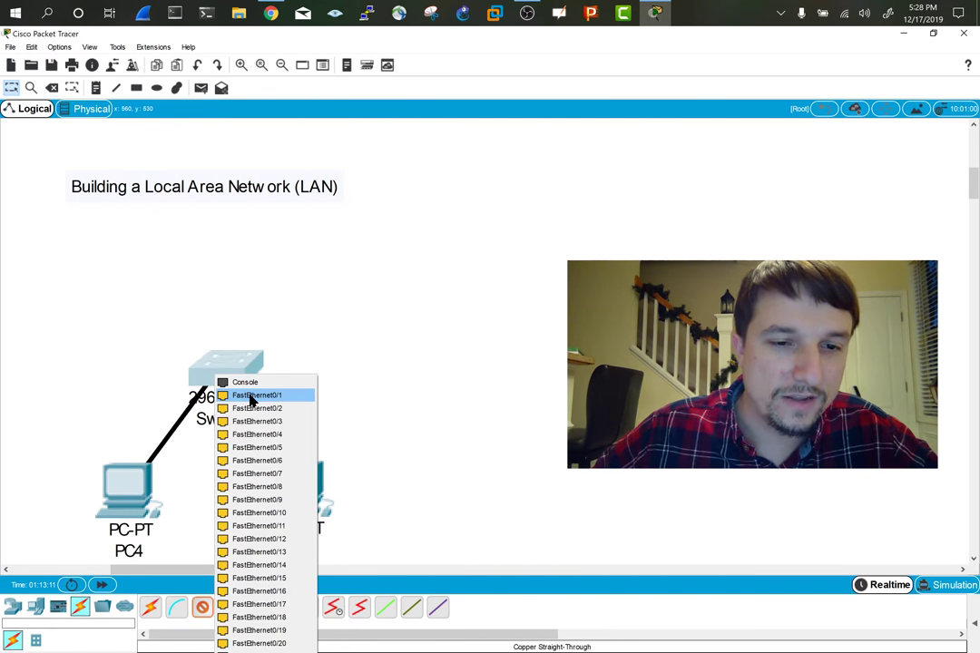
pyautogui.click(251, 396)
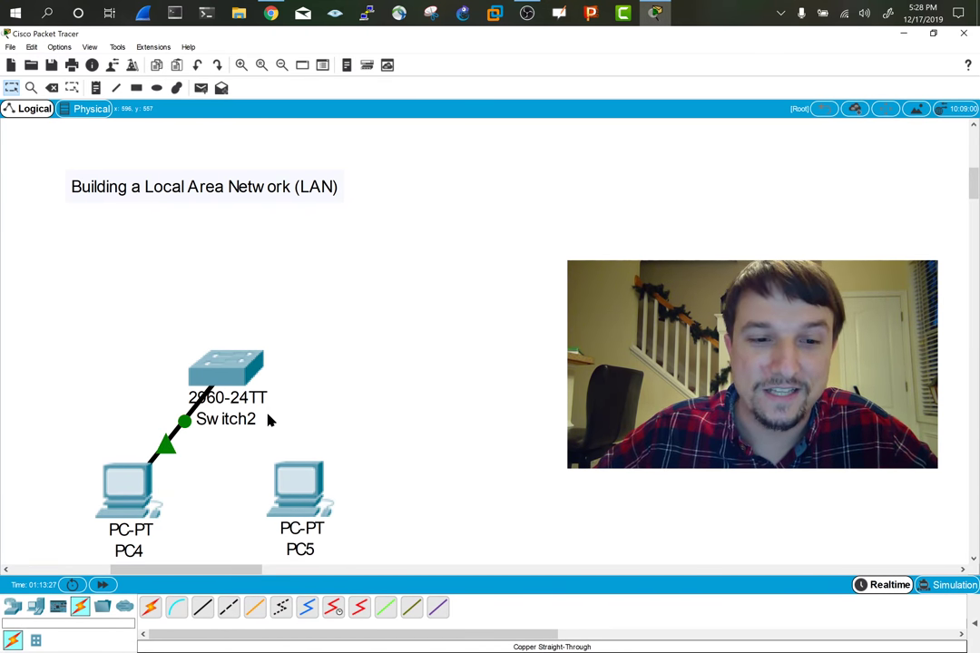
pyautogui.moveTo(269, 419)
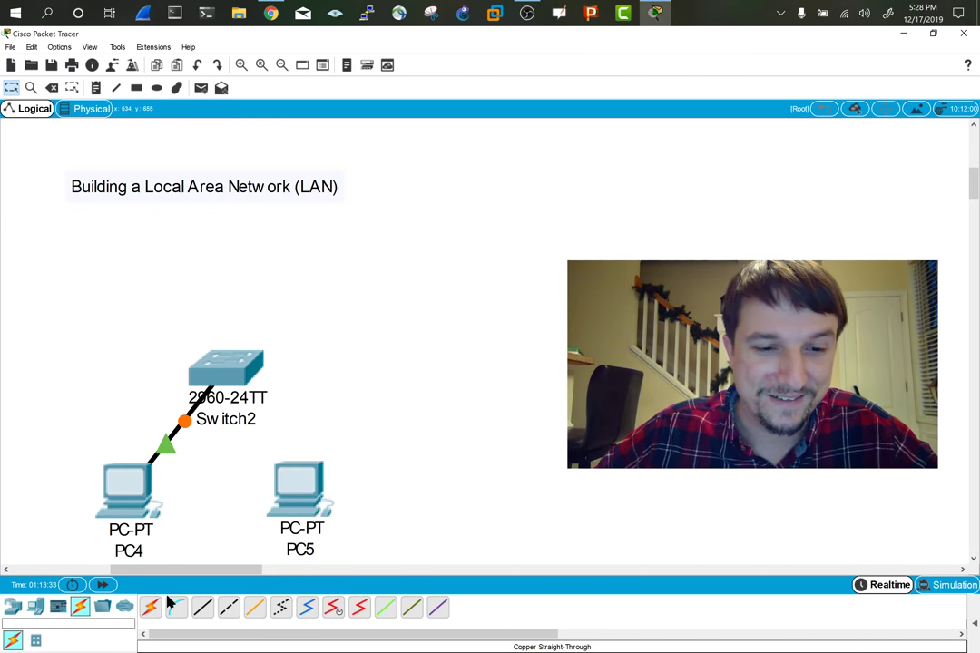
# Step: Run a copper straight-through cable from PC5 FastEthernet0 to Switch2 FastEthernet0/2
pyautogui.click(203, 608)
pyautogui.click(320, 510)
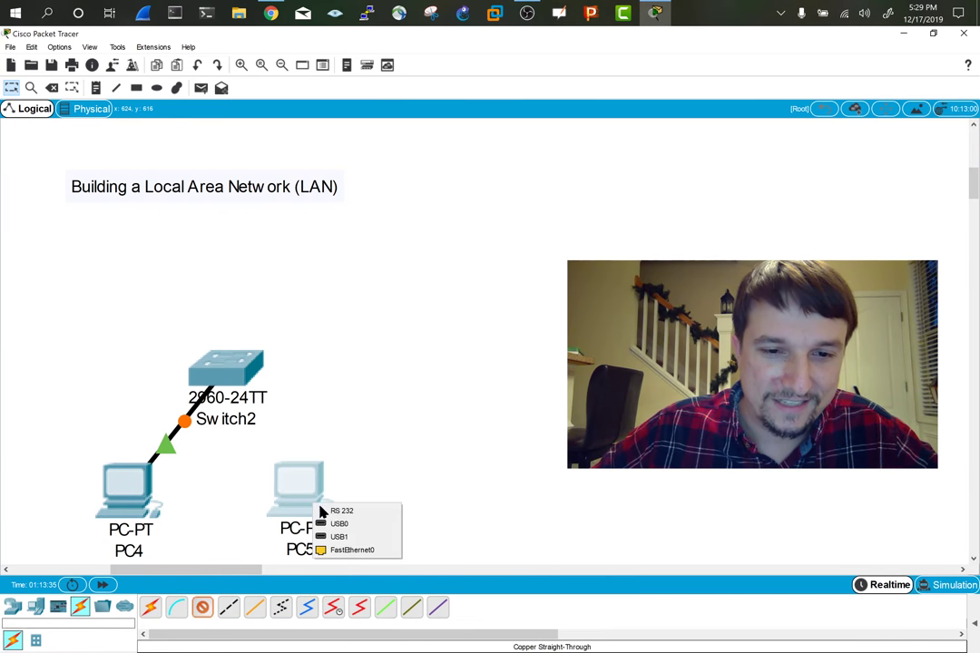
pyautogui.click(331, 548)
pyautogui.click(235, 376)
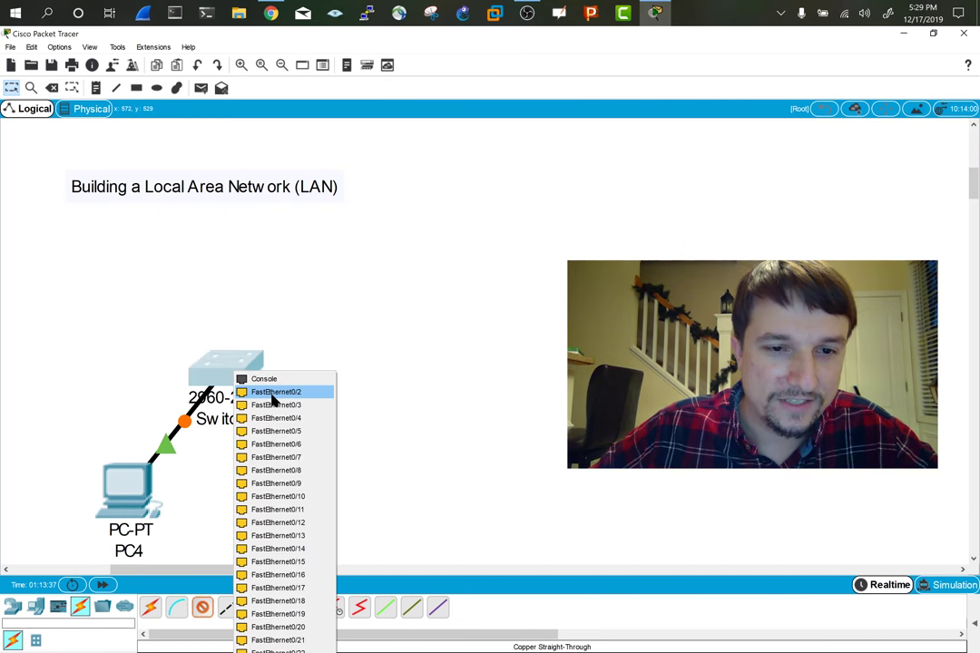
pyautogui.click(249, 392)
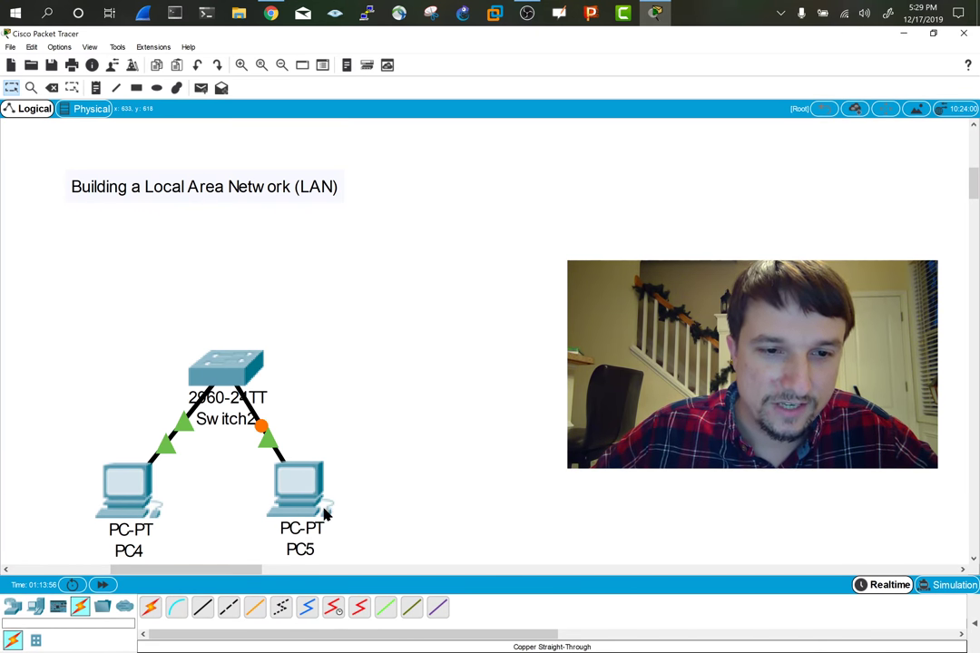
pyautogui.moveTo(307, 527)
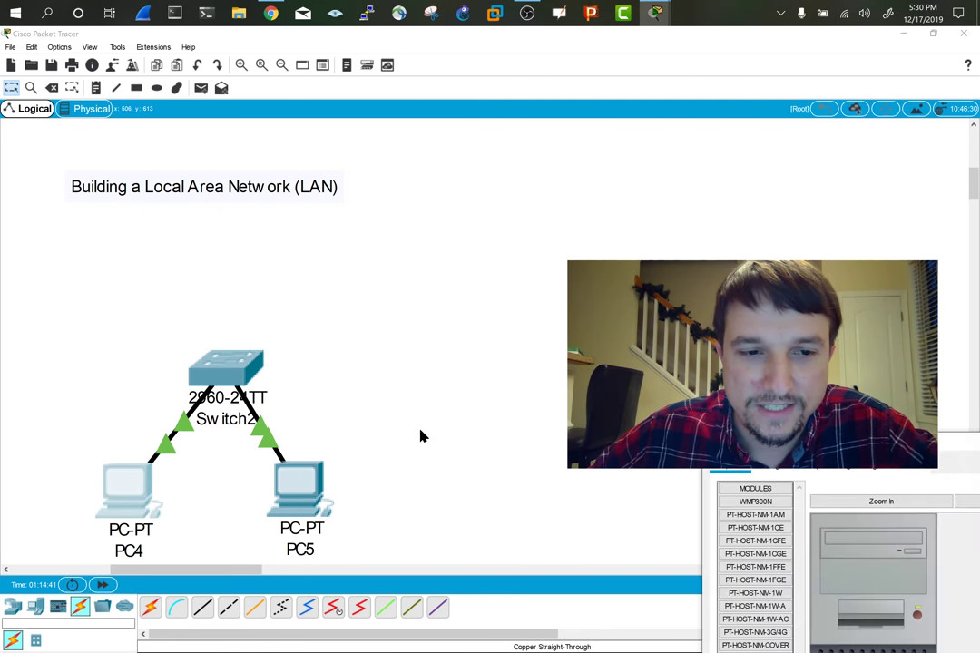
# Step: Give PC4 IP 192.168.0.10 with mask 255.255.255.0, then close its window
pyautogui.moveTo(794, 439); pyautogui.dragTo(215, 219)
pyautogui.click(216, 241)
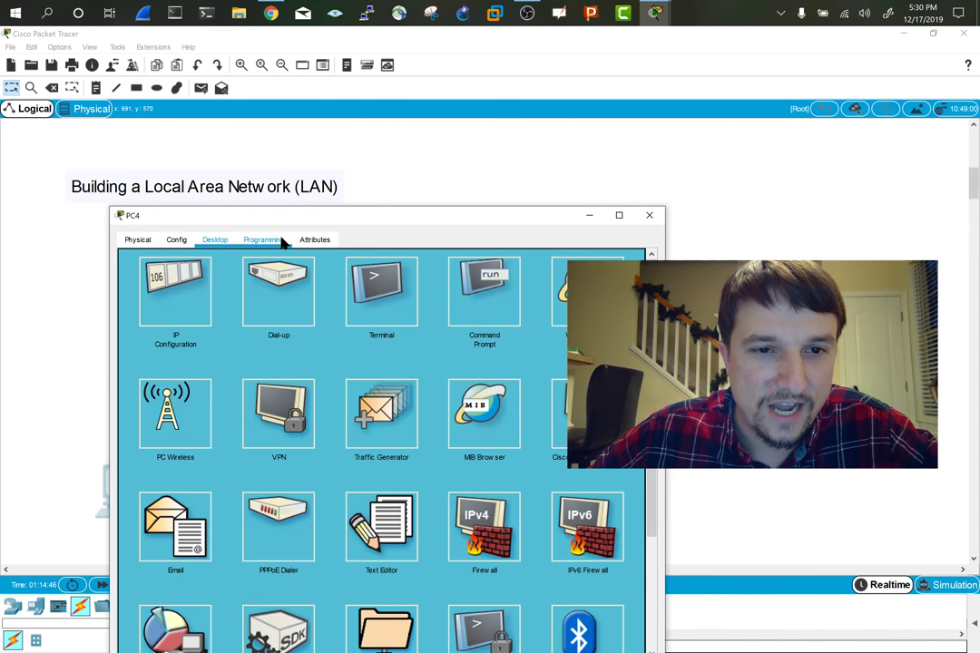
pyautogui.click(154, 313)
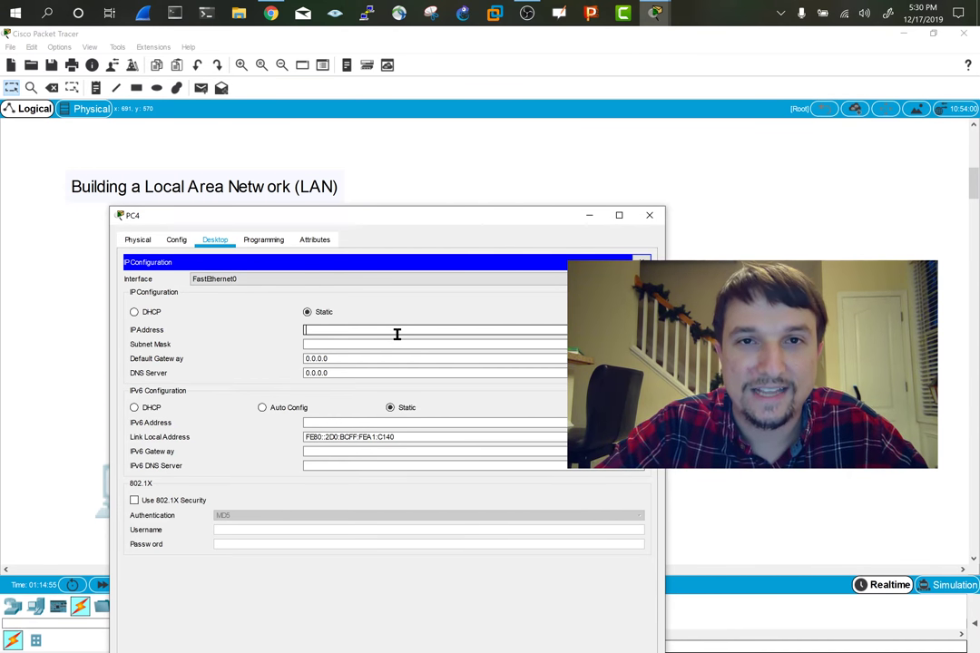
pyautogui.write('192.1')
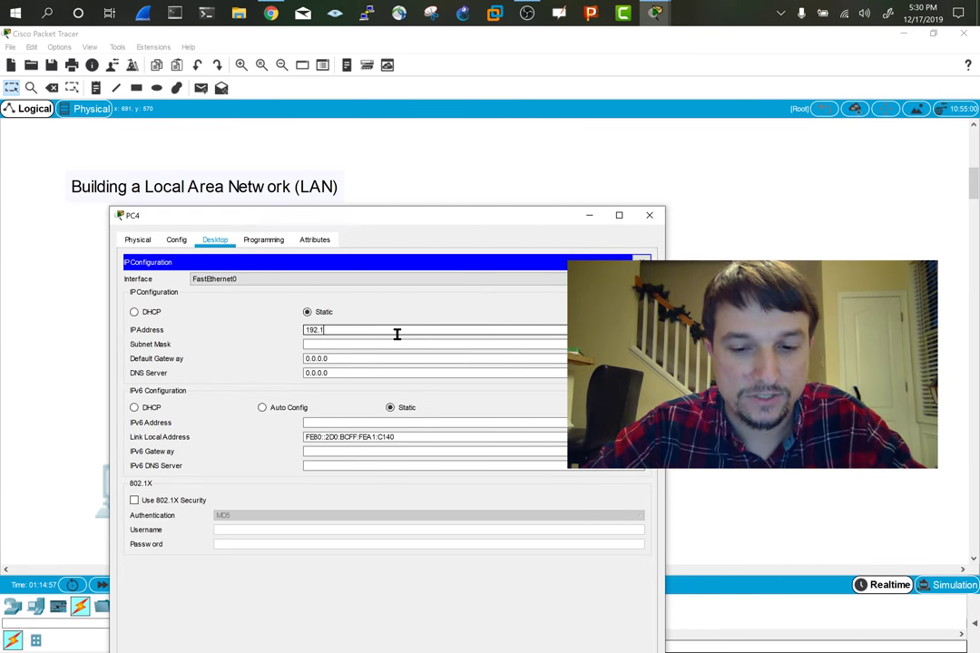
pyautogui.write('68.0.10')
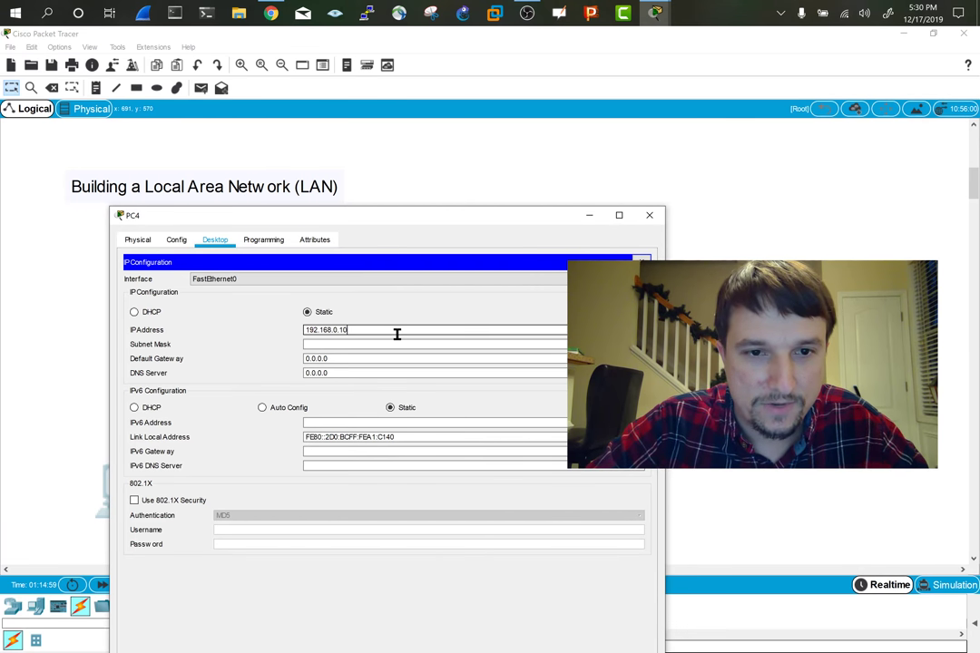
pyautogui.press('Tab')
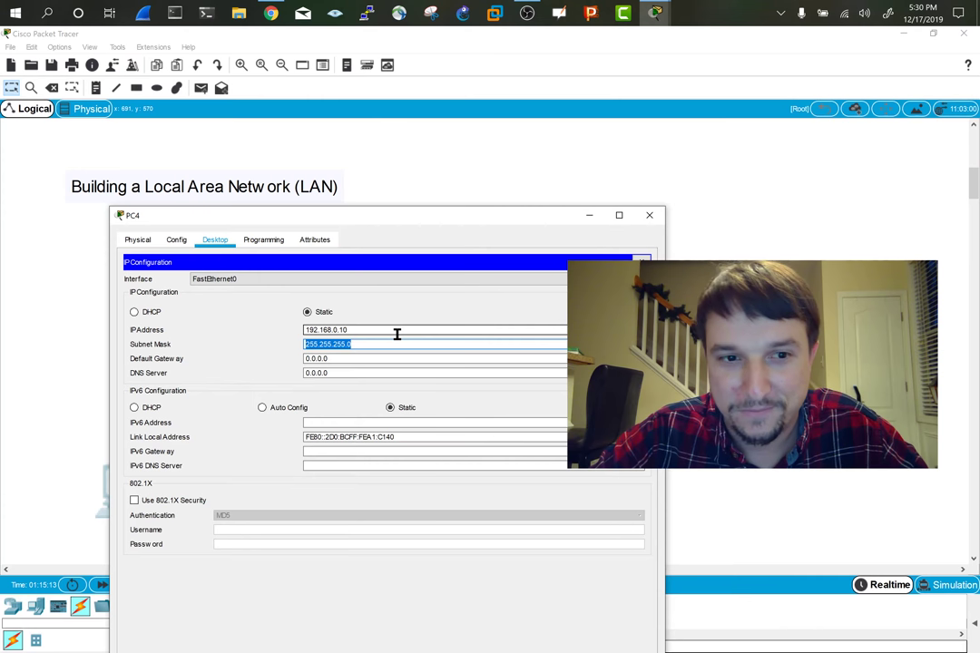
pyautogui.press('Tab')
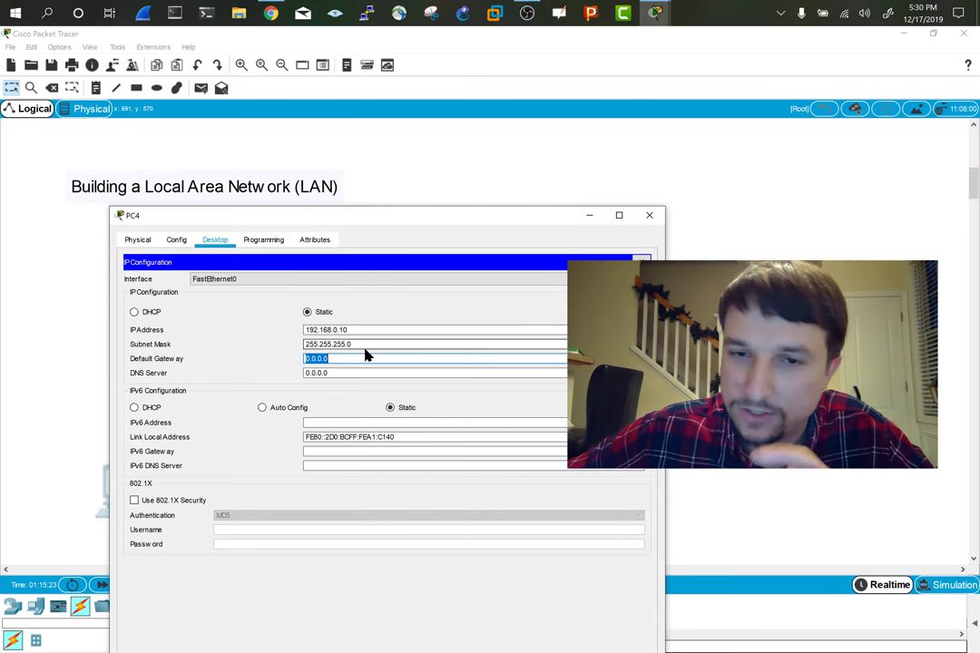
pyautogui.click(649, 216)
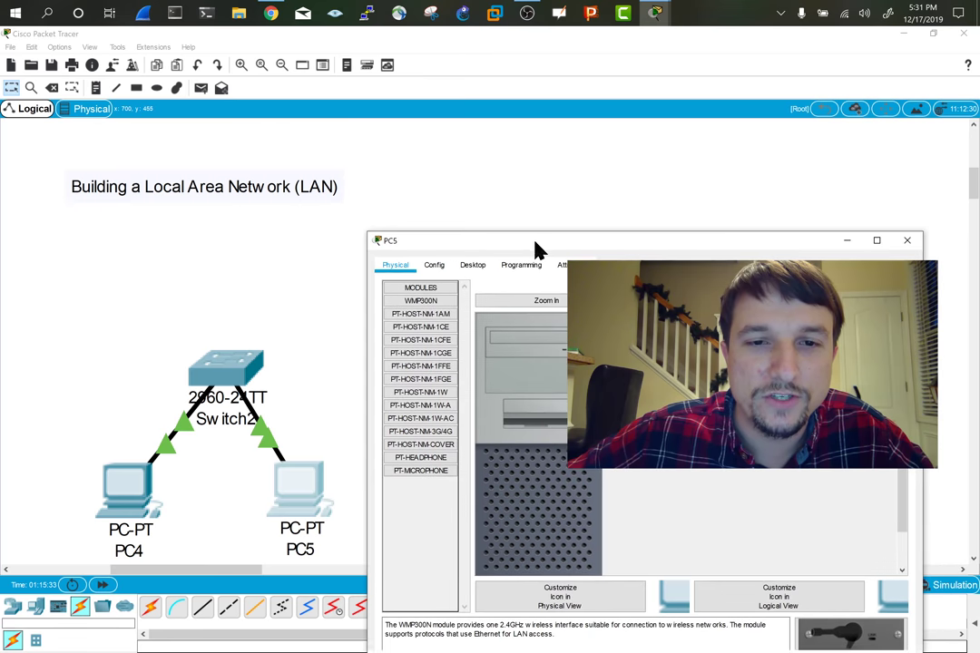
# Step: Enter 192.168.0.11 as PC5's IP address, auto-filling mask 255.255.255.0
pyautogui.moveTo(536, 249); pyautogui.dragTo(460, 229)
pyautogui.click(399, 245)
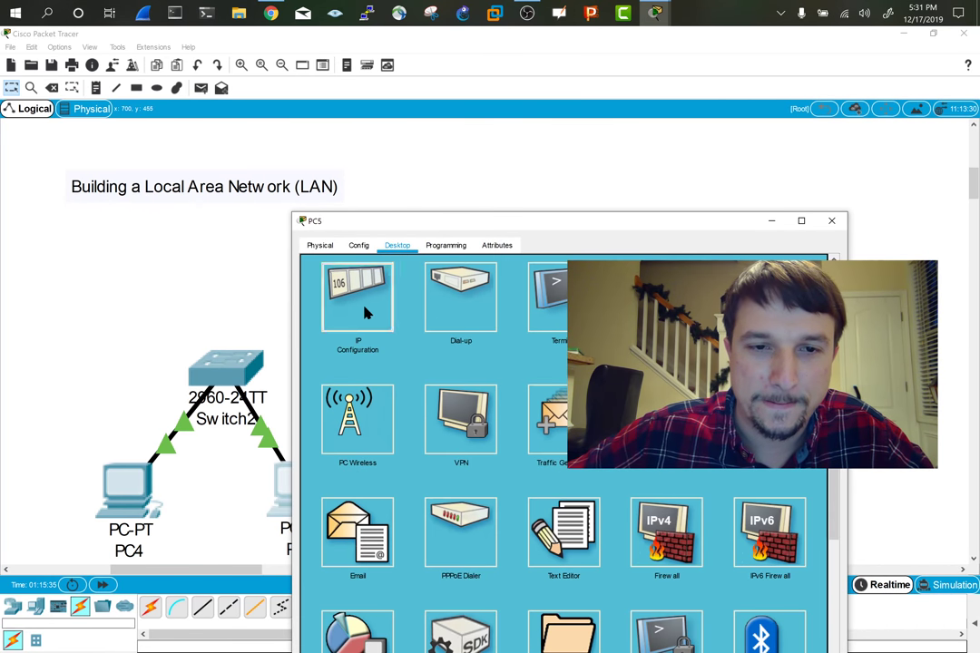
pyautogui.click(367, 313)
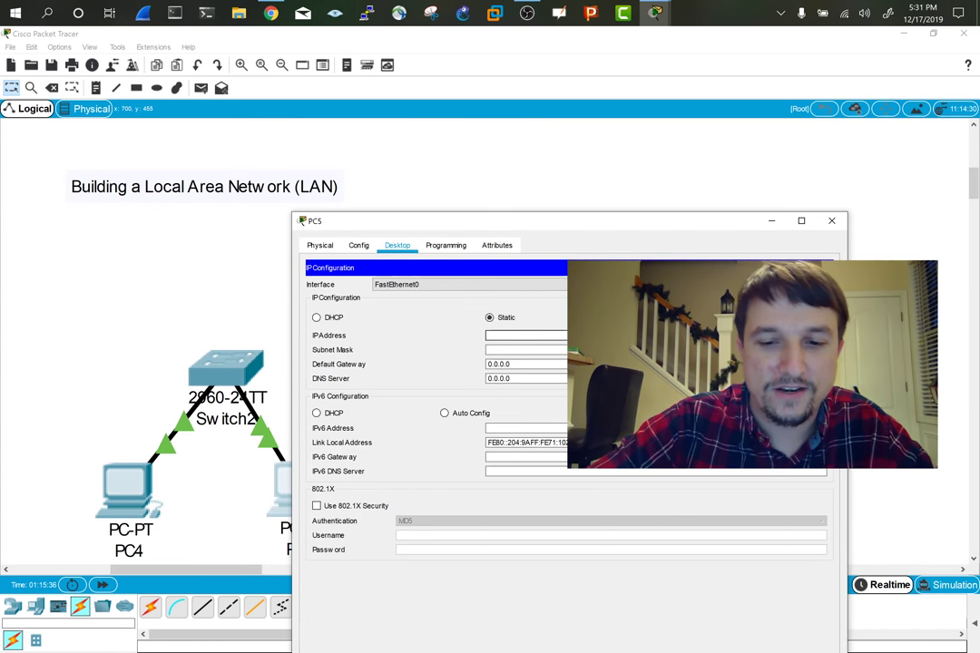
pyautogui.write('192.168.')
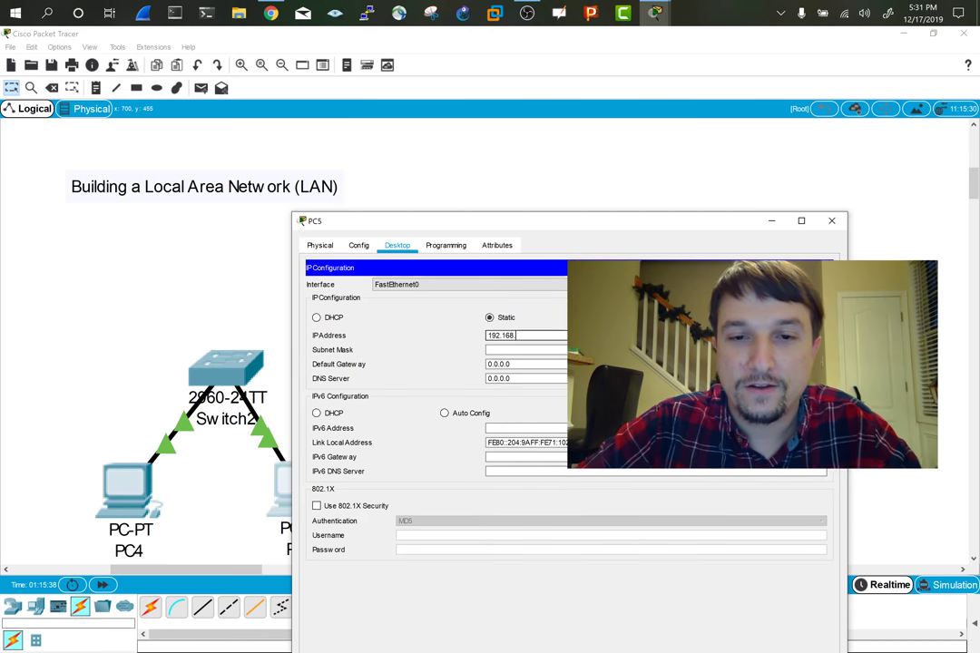
pyautogui.write('0.11')
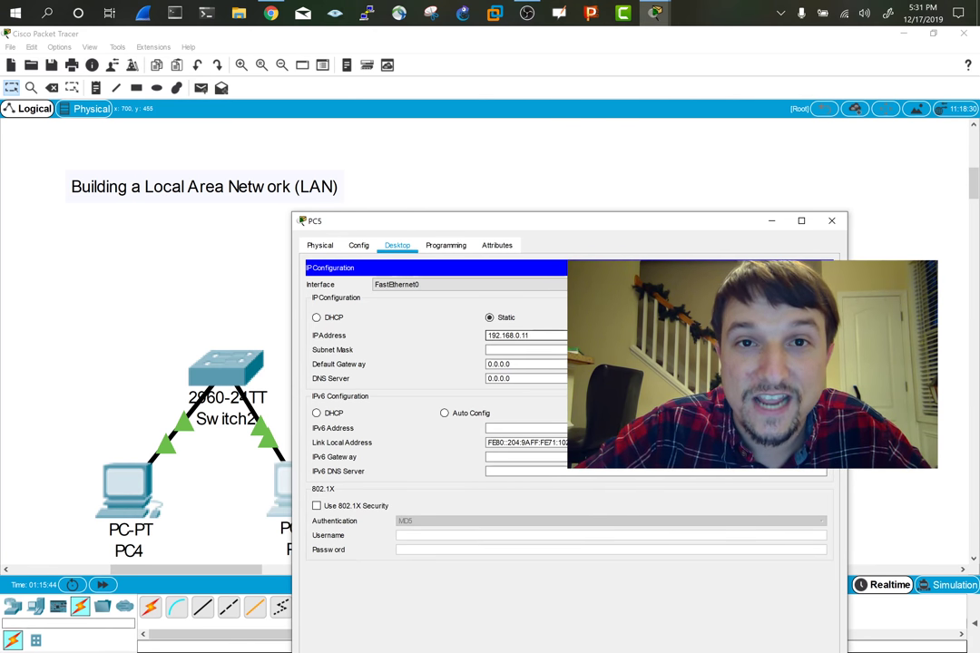
pyautogui.press('Tab')
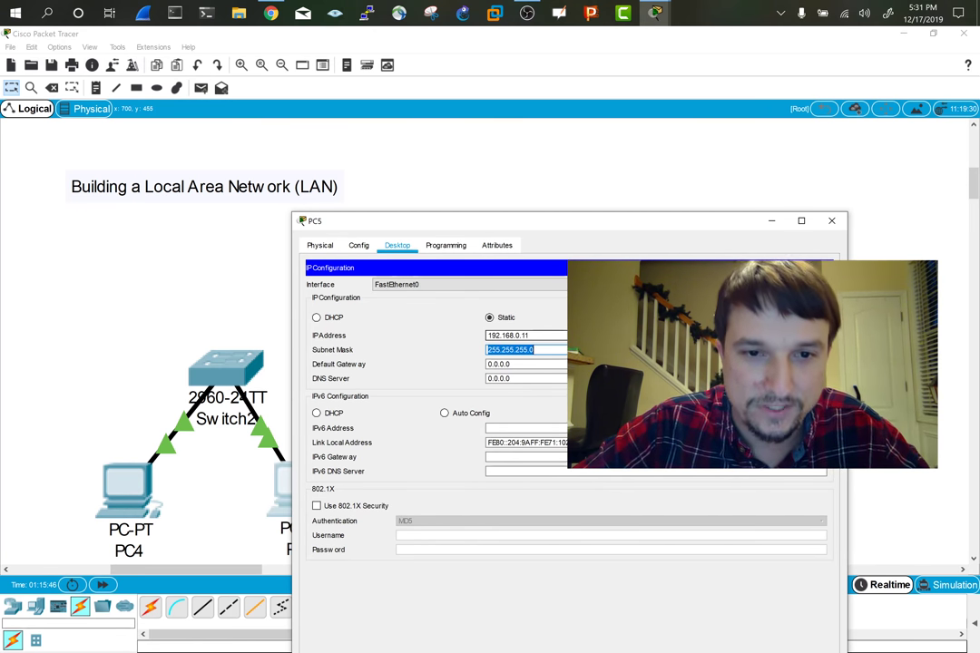
pyautogui.press('Tab')
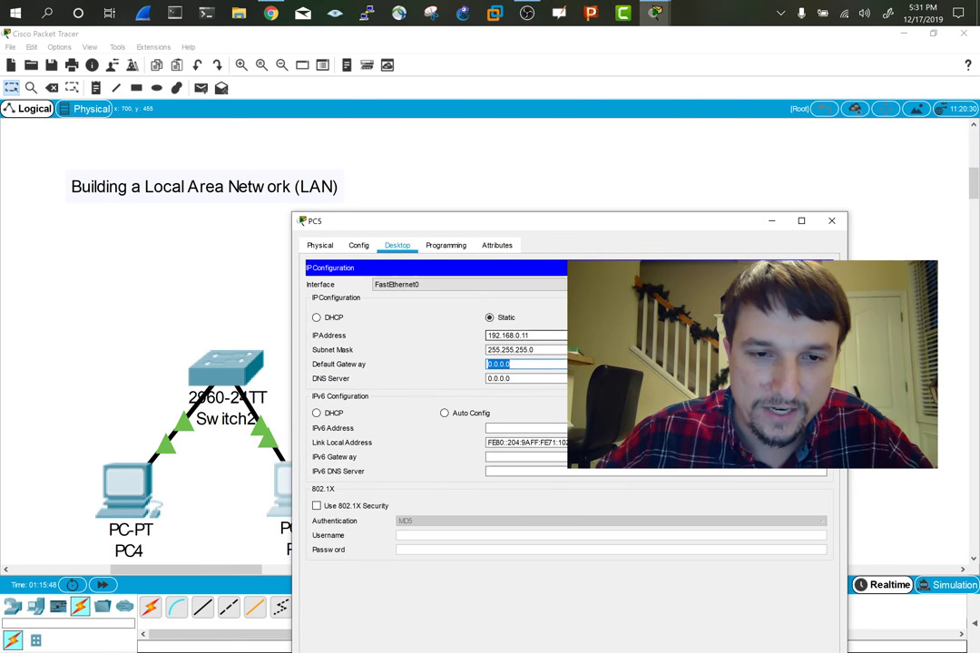
# Step: Review and edit PC5's IP address and subnet mask entries
pyautogui.click(551, 349)
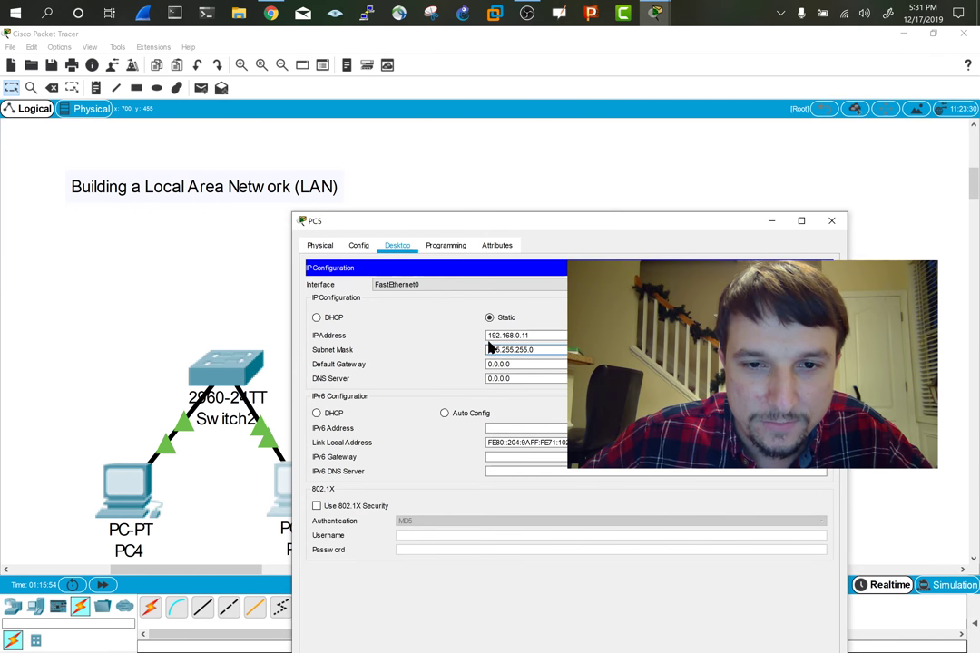
pyautogui.moveTo(488, 336); pyautogui.dragTo(523, 336)
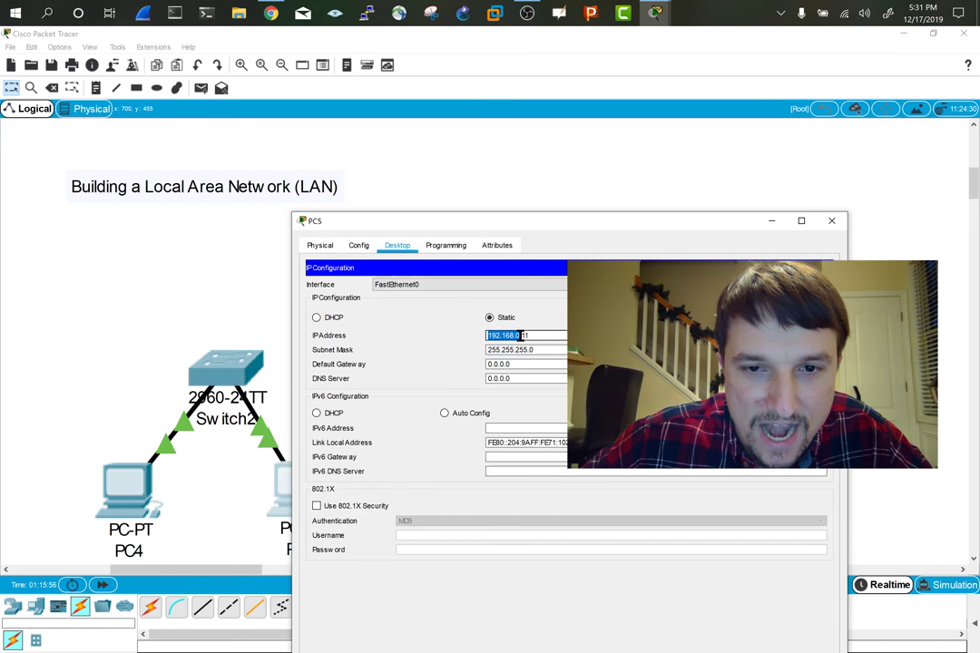
pyautogui.click(524, 336)
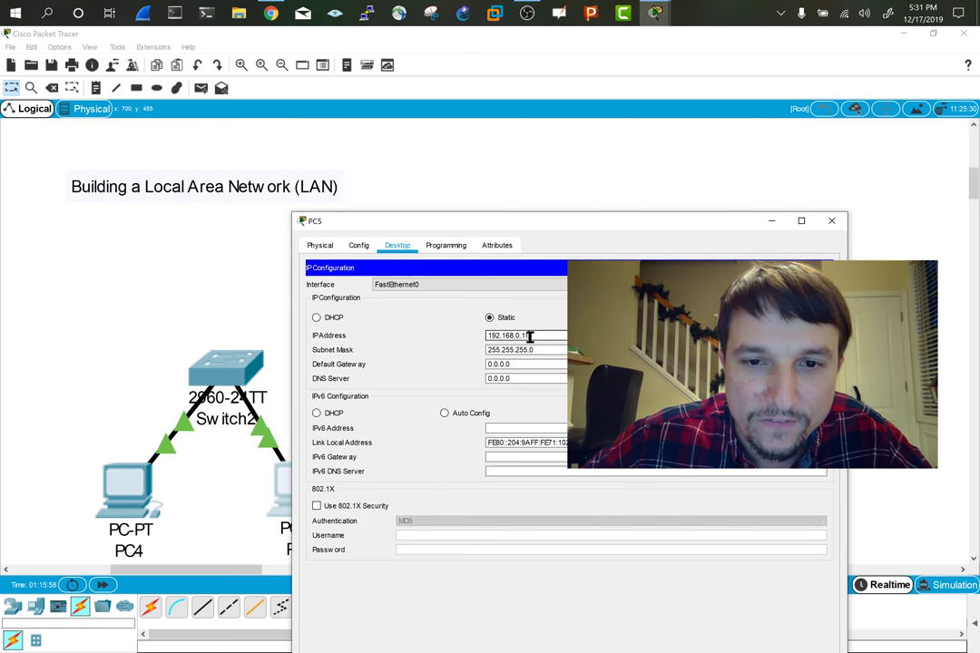
pyautogui.write('1')
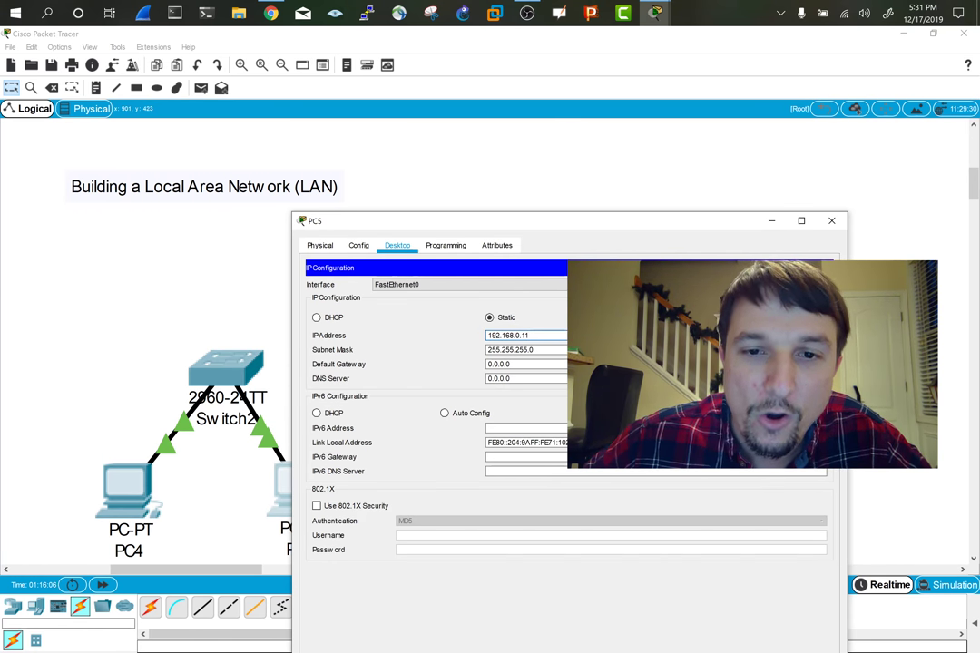
pyautogui.click(552, 351)
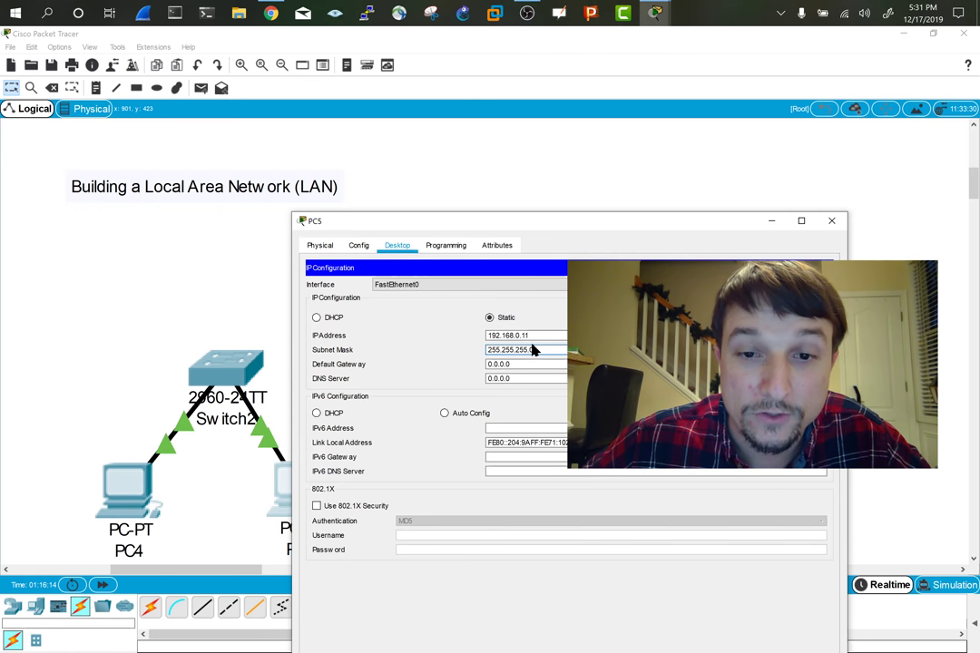
pyautogui.moveTo(531, 350); pyautogui.dragTo(495, 350)
pyautogui.click(495, 351)
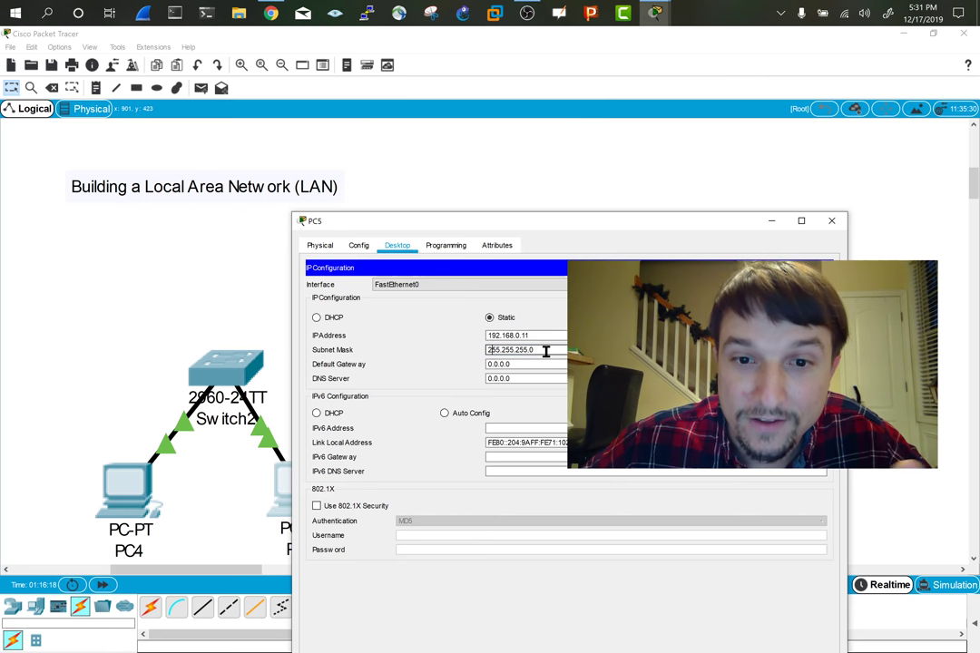
pyautogui.moveTo(523, 336); pyautogui.dragTo(485, 334)
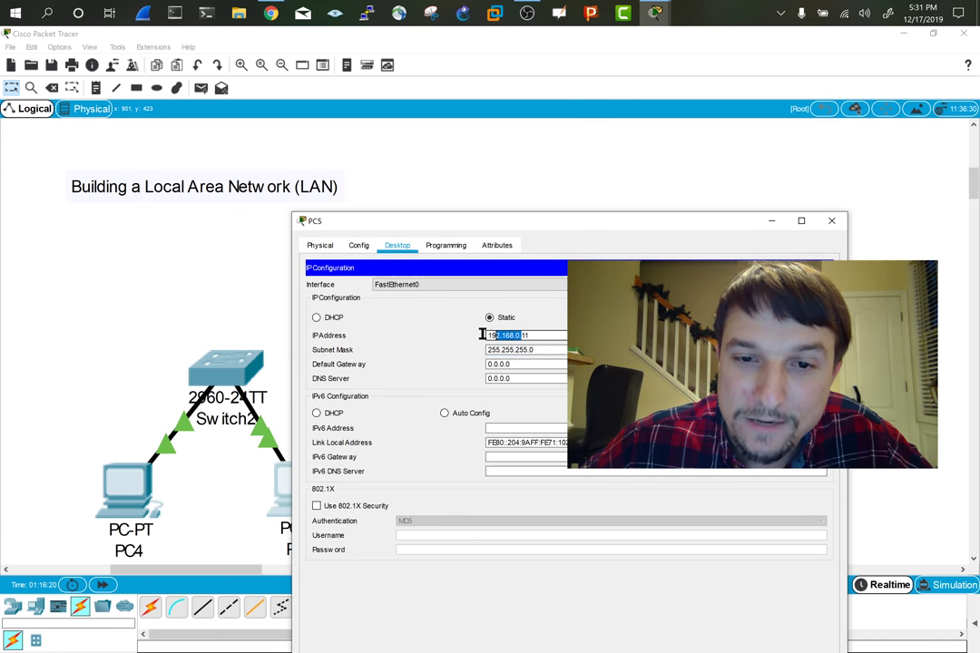
pyautogui.click(513, 337)
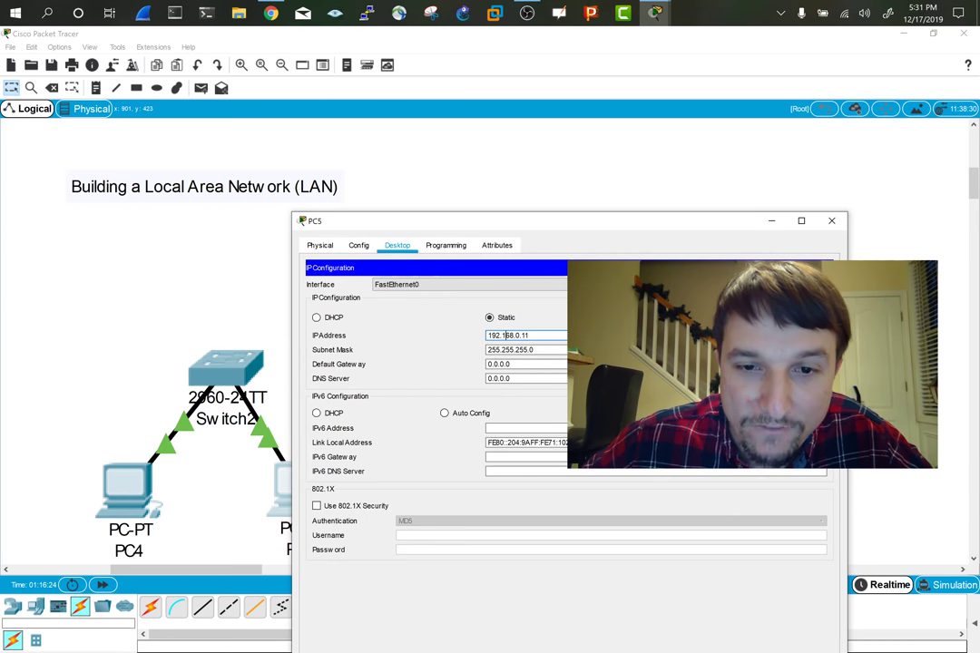
# Step: Run ipconfig on PC5 to confirm 192.168.0.11 / 255.255.255.0, then close its window
pyautogui.click(826, 268)
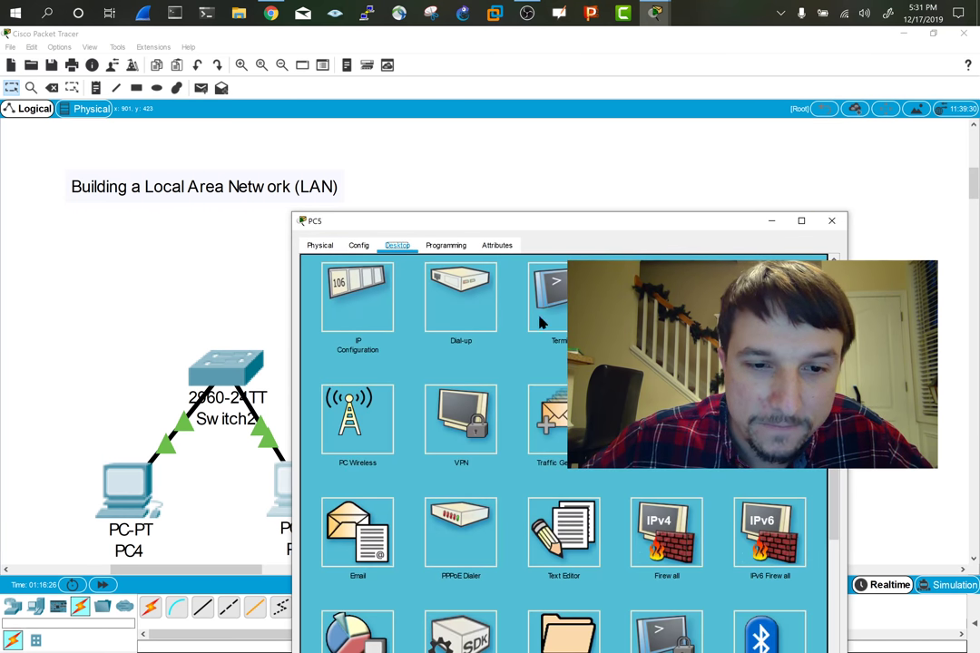
pyautogui.moveTo(665, 222); pyautogui.dragTo(695, 172)
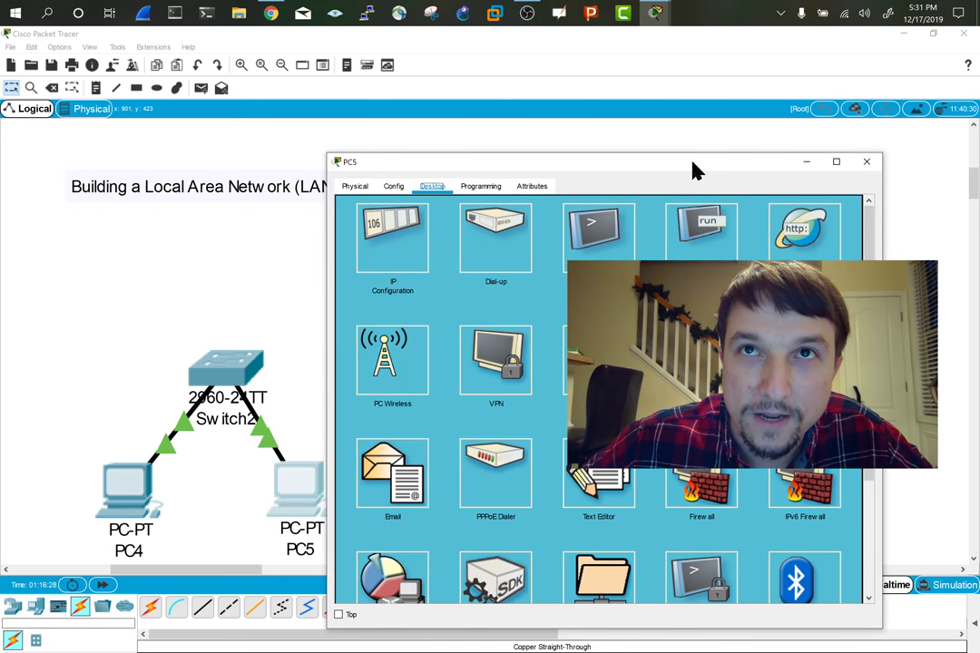
pyautogui.click(594, 229)
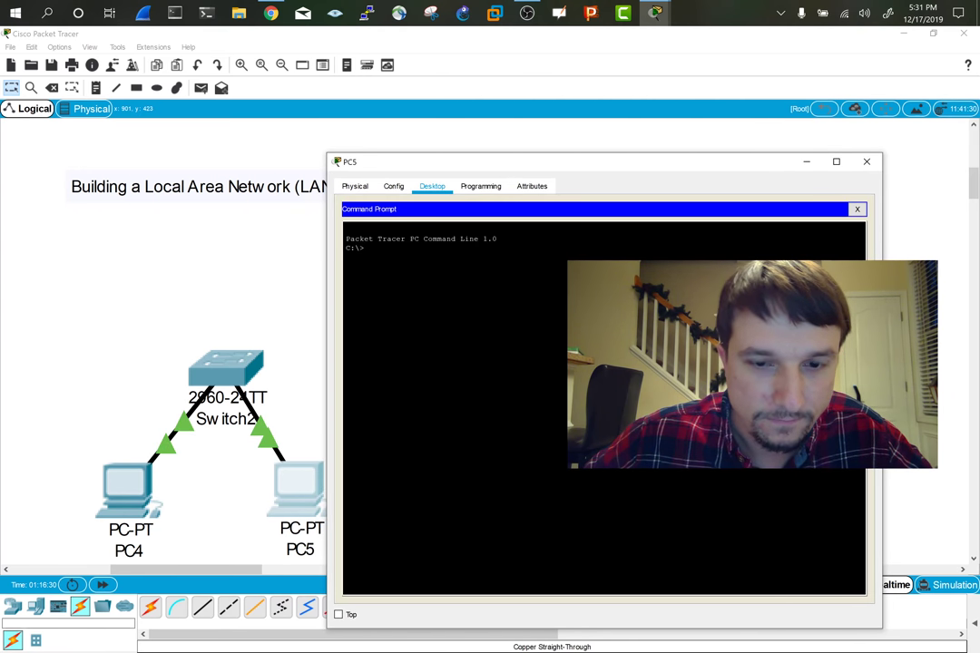
pyautogui.write('ipconfig')
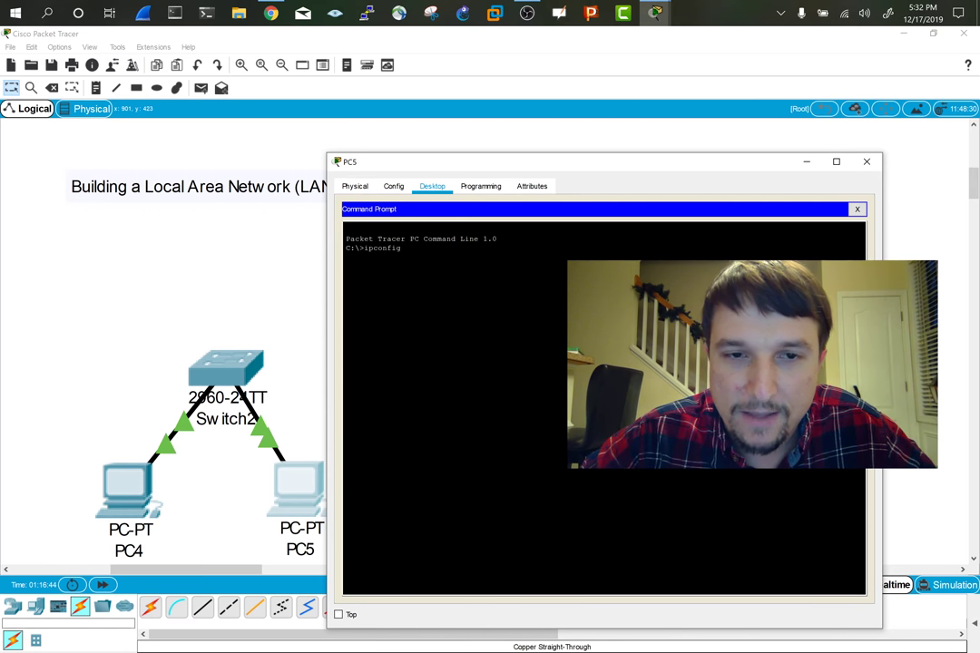
pyautogui.press('Return')
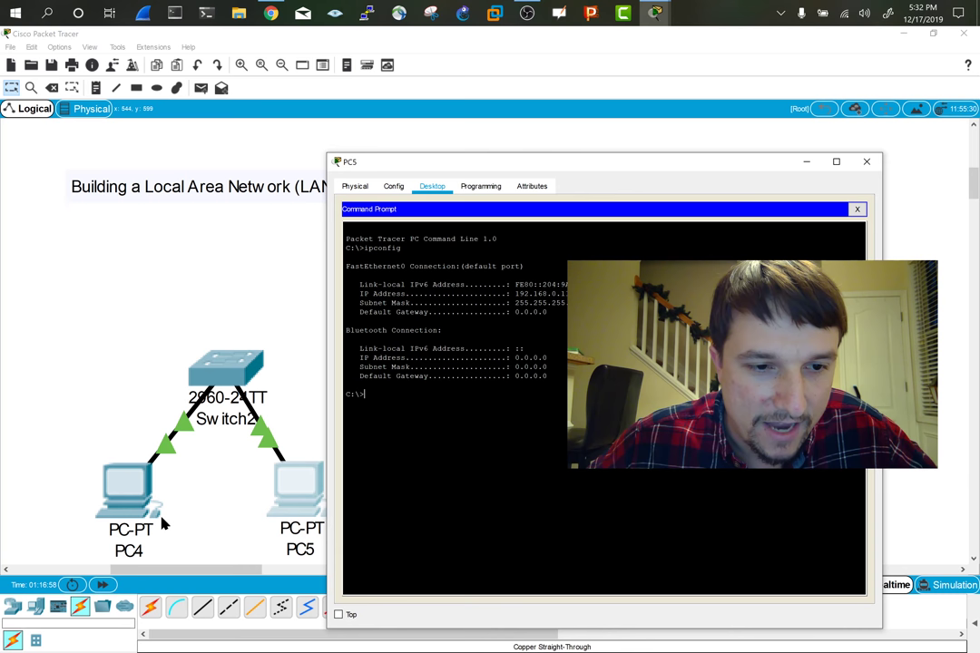
pyautogui.click(132, 495)
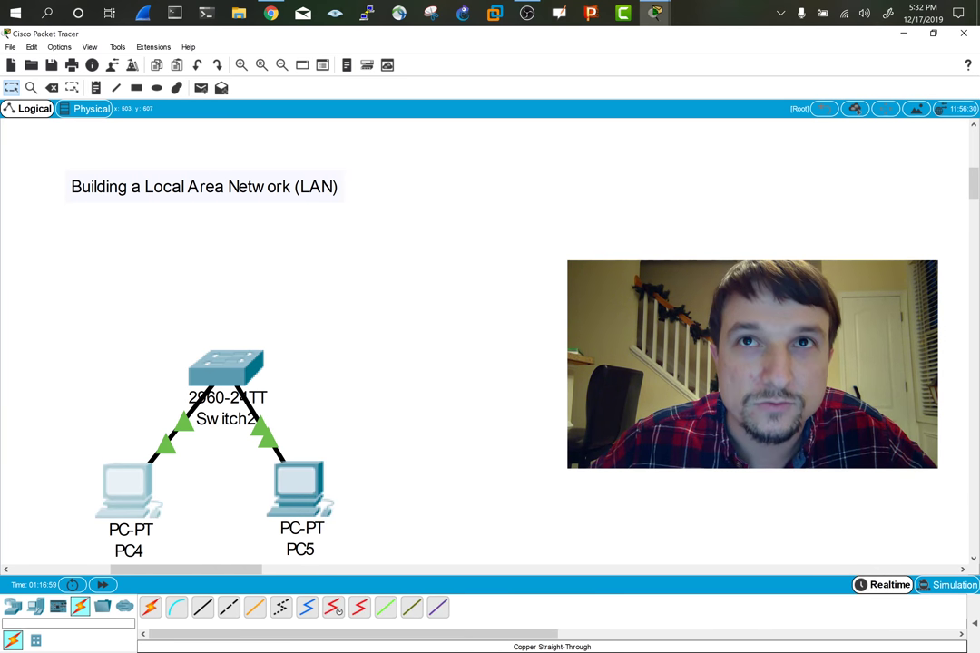
# Step: Run ipconfig in PC4's Command Prompt, showing 192.168.0.10 with mask 255.255.255.0
pyautogui.moveTo(830, 476); pyautogui.dragTo(98, 195)
pyautogui.click(351, 266)
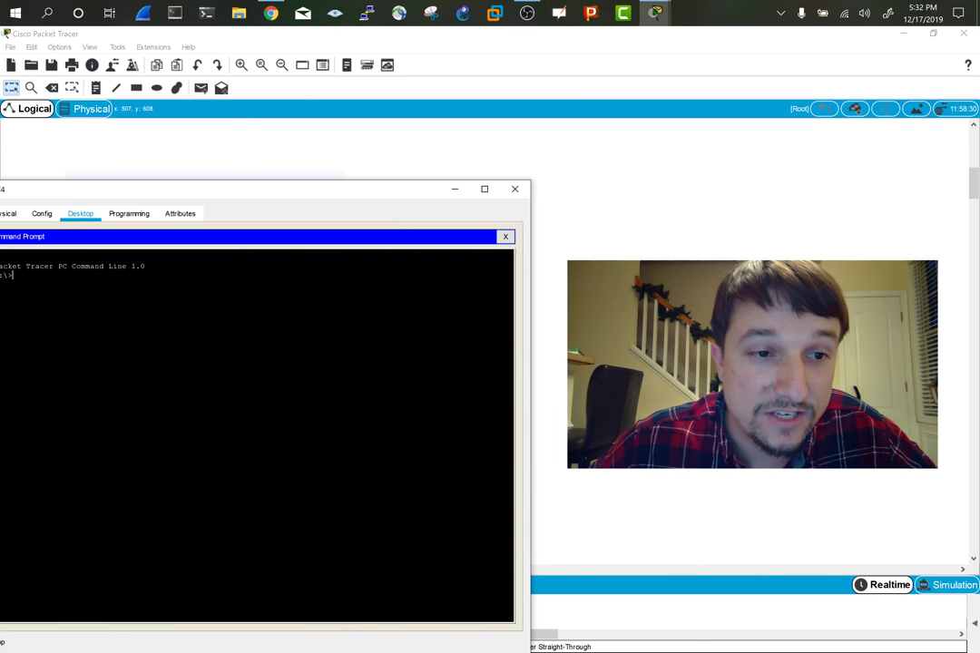
pyautogui.moveTo(234, 200); pyautogui.dragTo(361, 206)
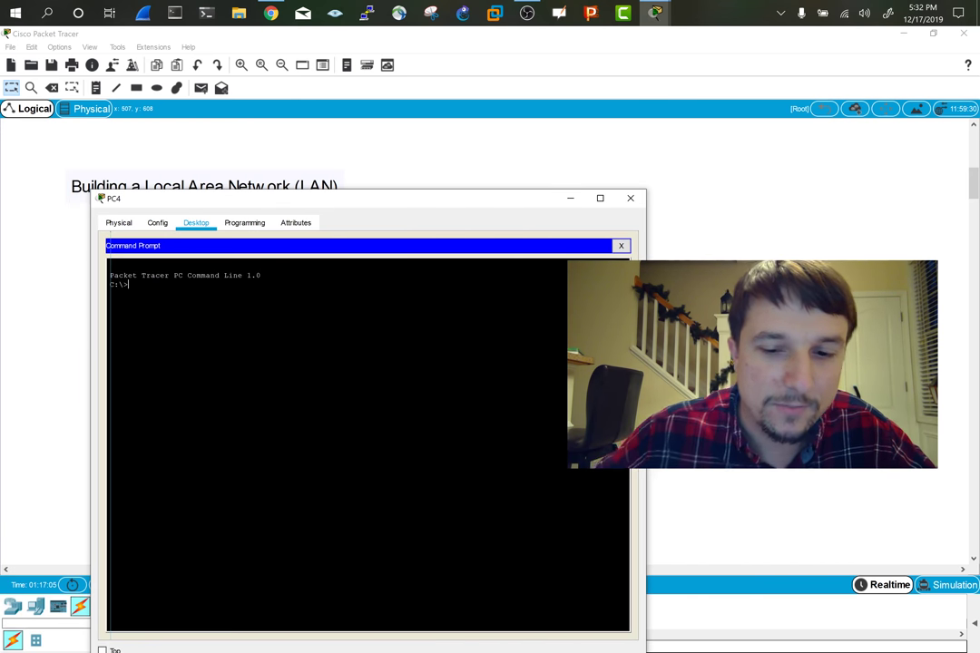
pyautogui.write('ipconfig')
pyautogui.press('Return')
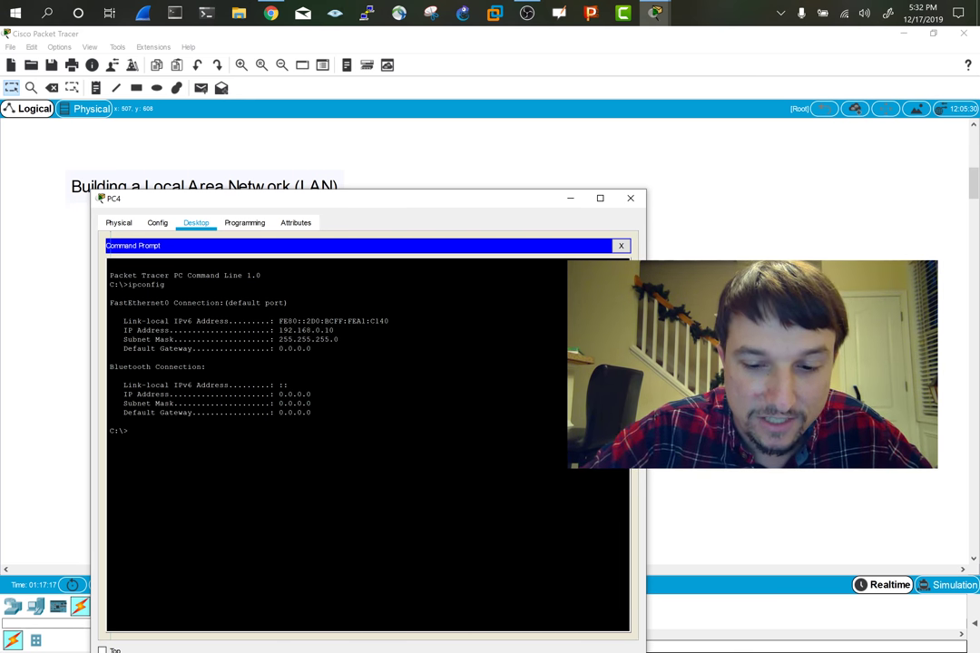
# Step: Ping 192.168.0.11 from PC4 twice, getting four replies each time
pyautogui.write('ing 192')
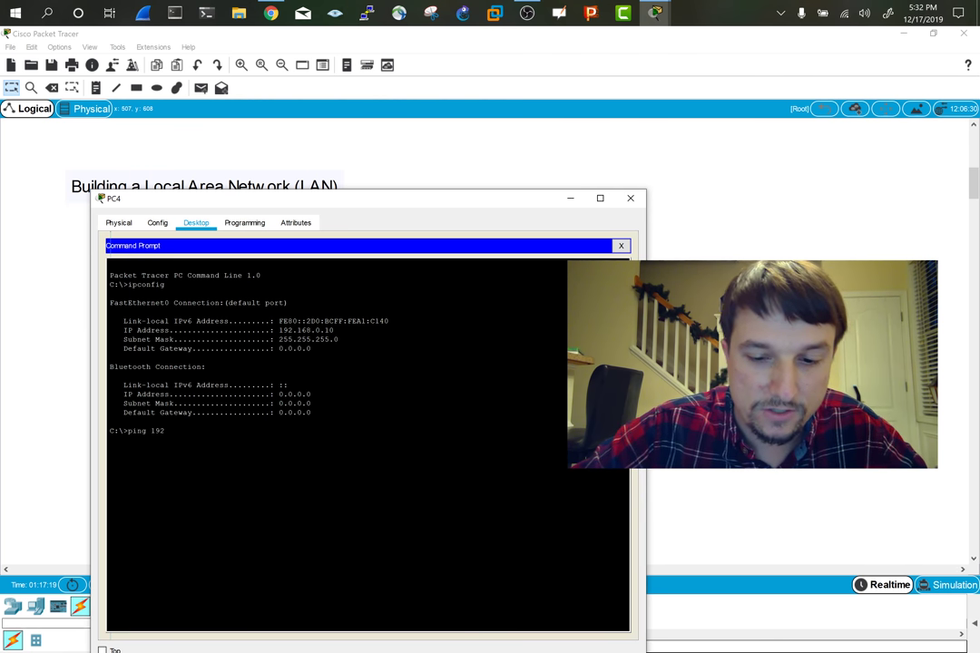
pyautogui.write('.168.0.')
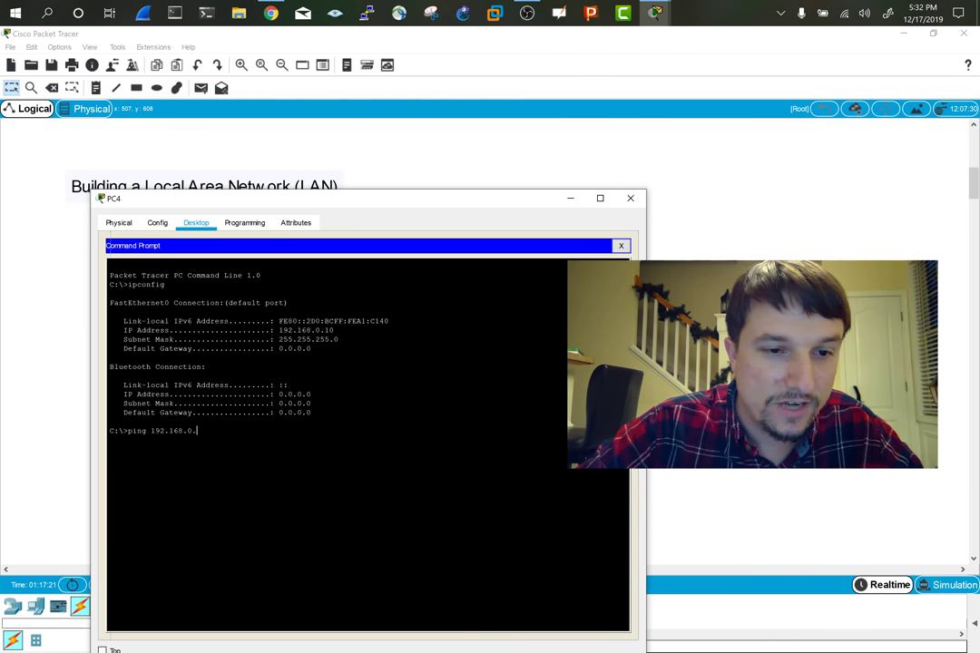
pyautogui.write('11')
pyautogui.press('Return')
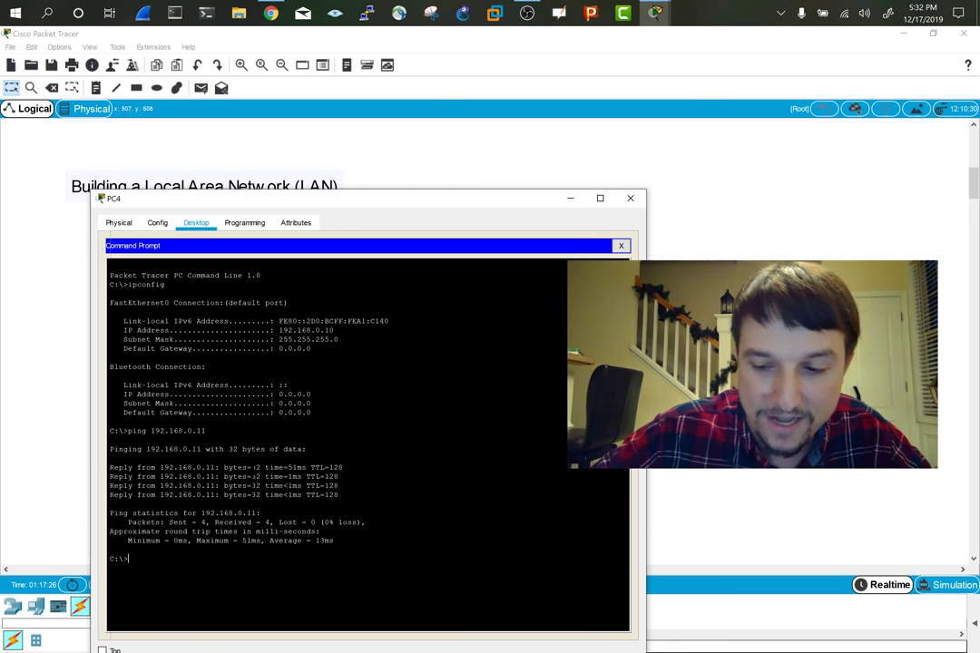
pyautogui.press('Up')
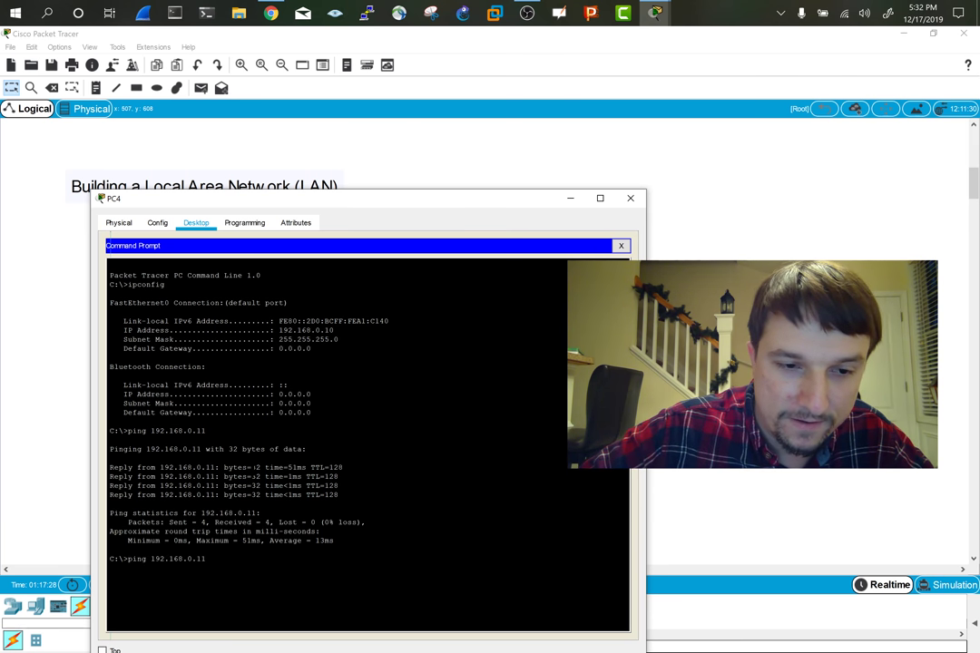
pyautogui.press('Return')
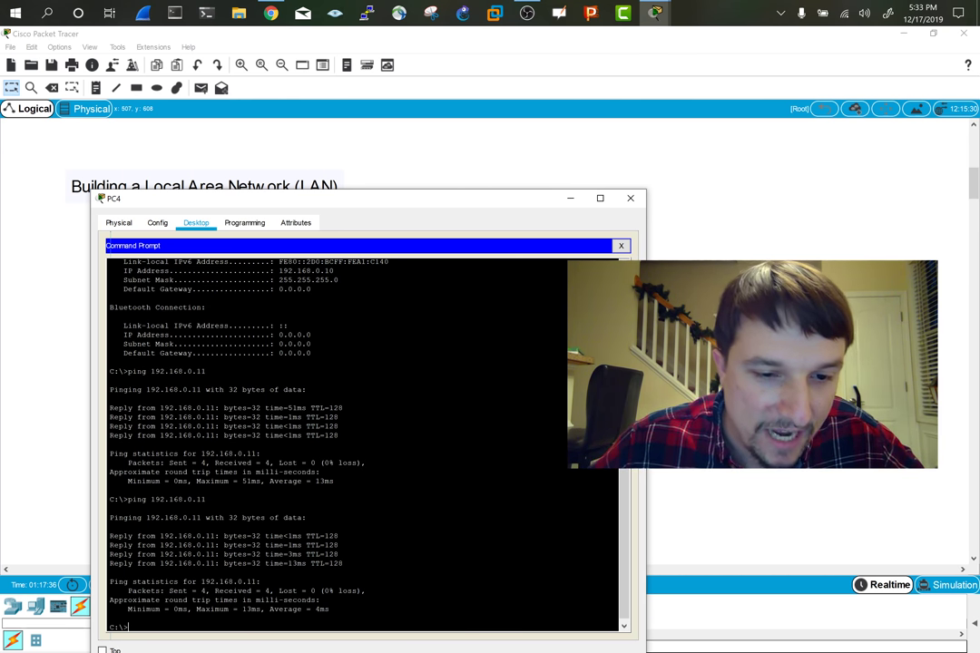
# Step: Highlight the reply lines and ping statistics showing four packets sent
pyautogui.moveTo(343, 563)
pyautogui.mouseDown()
pyautogui.moveTo(313, 549)
pyautogui.moveTo(113, 537)
pyautogui.moveTo(342, 538)
pyautogui.moveTo(343, 564)
pyautogui.mouseUp()
pyautogui.click(113, 537)
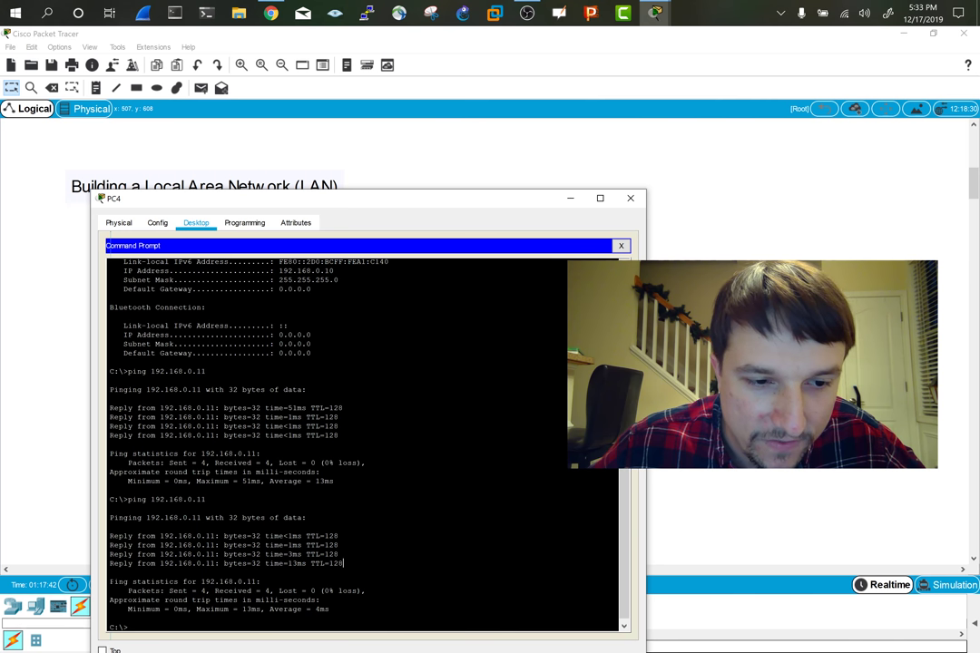
pyautogui.moveTo(110, 582); pyautogui.dragTo(320, 609)
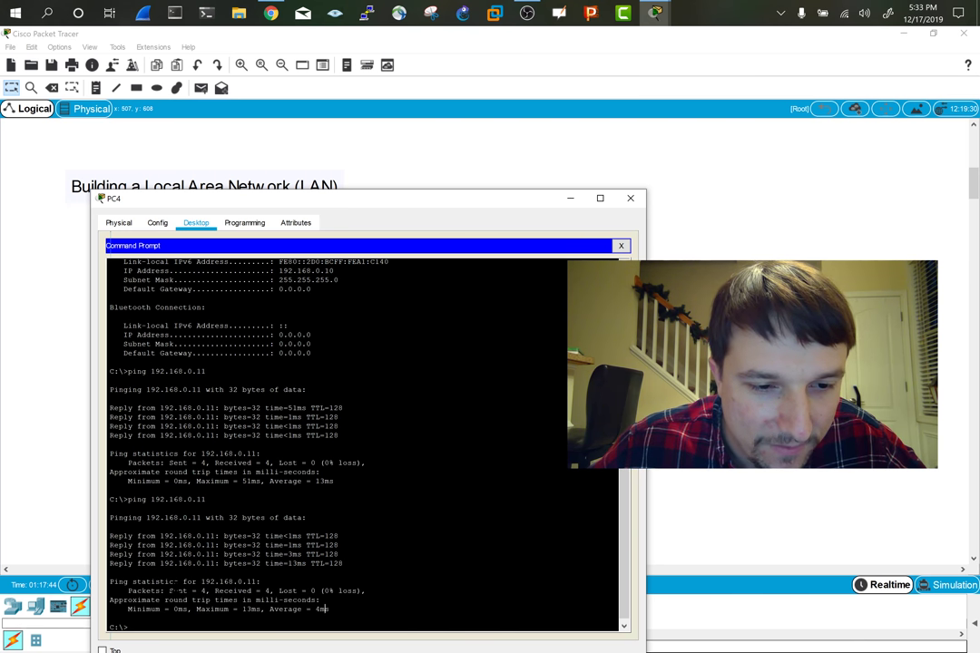
pyautogui.moveTo(169, 591); pyautogui.dragTo(290, 591)
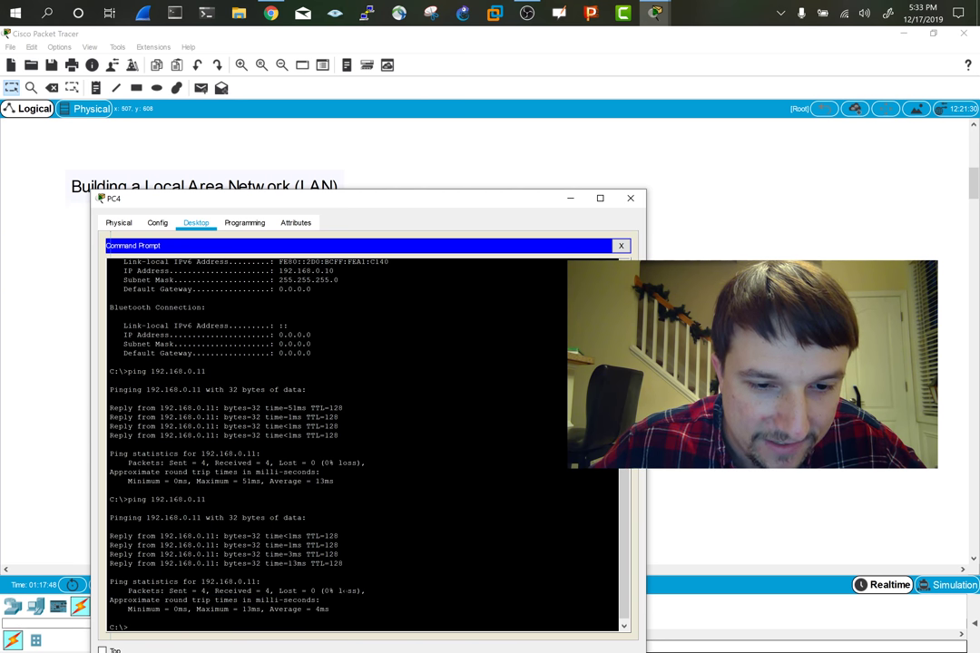